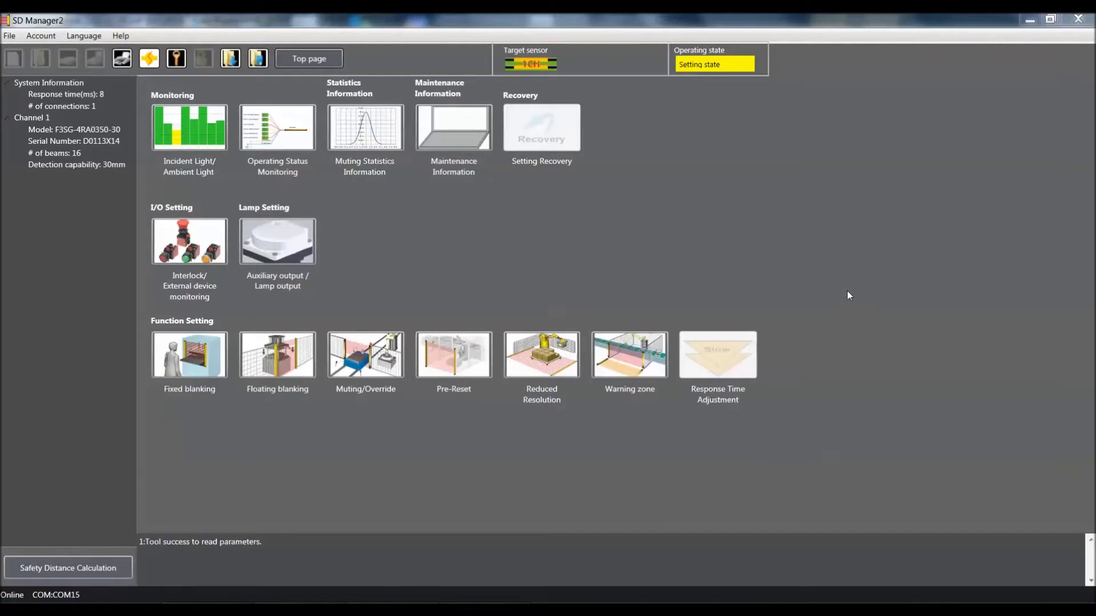
Step: Open the Fixed blanking settings from the Top page and bring up the Login dialog
click(166, 365)
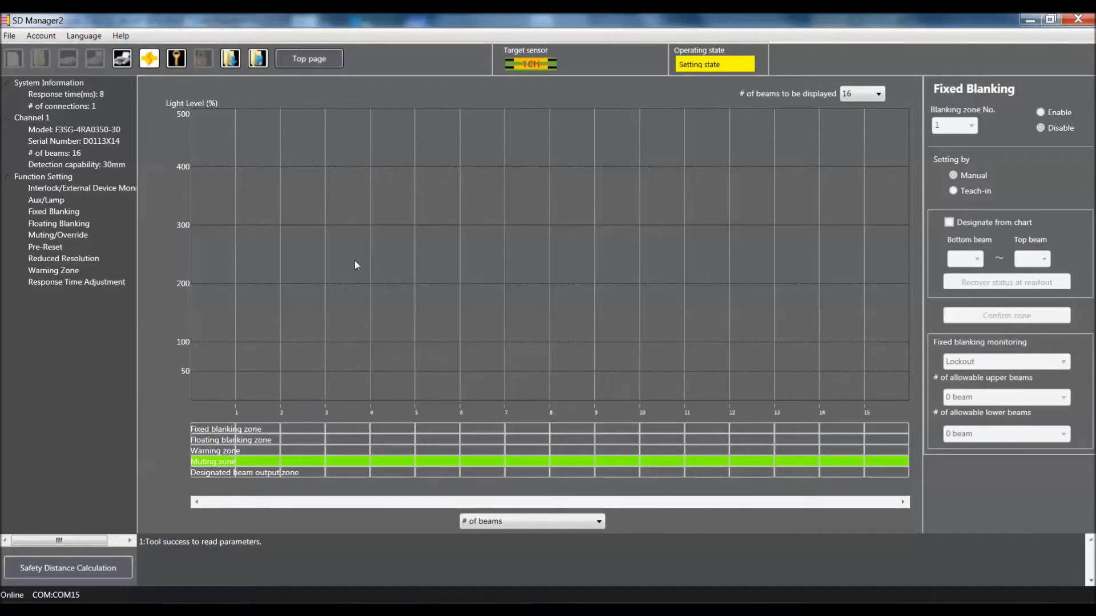
click(176, 60)
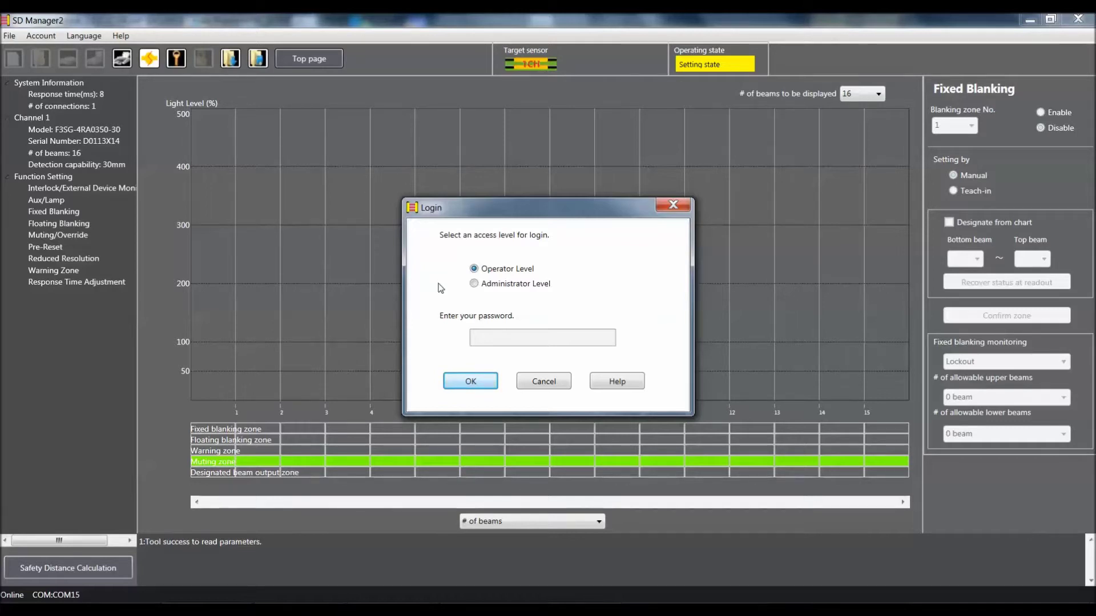
Step: Log in at Administrator Level with the sensor password
click(473, 285)
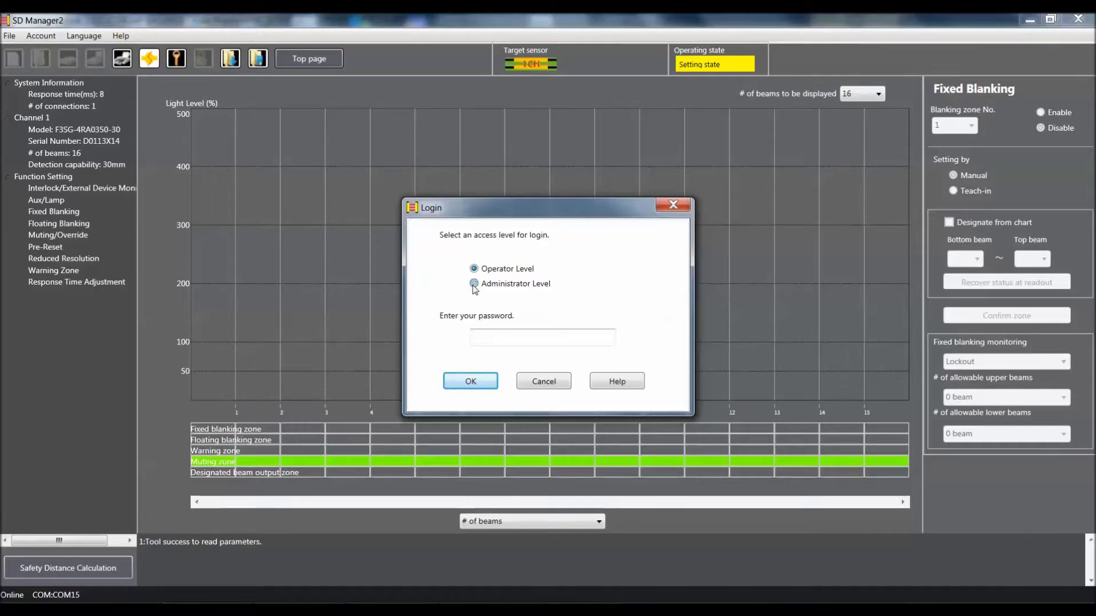
click(483, 338)
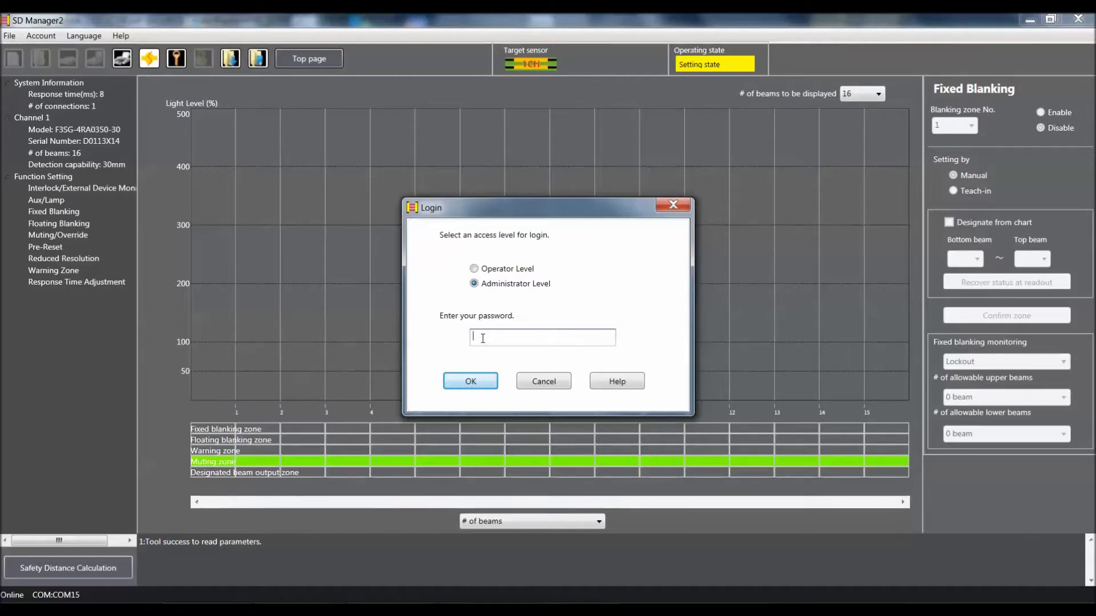
text(0000)
click(475, 381)
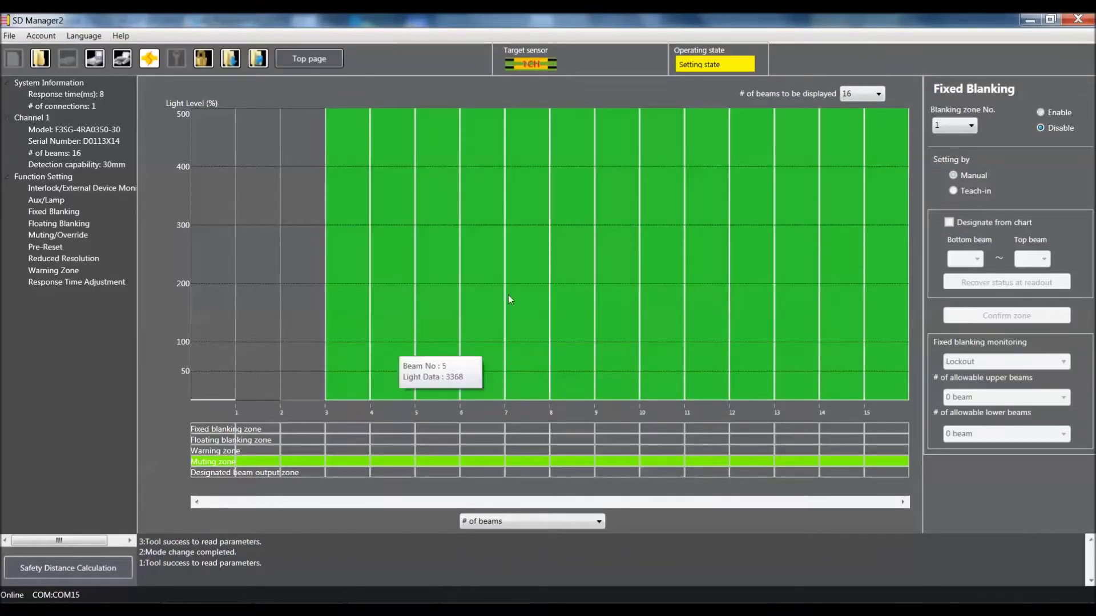
mouse_move(543, 262)
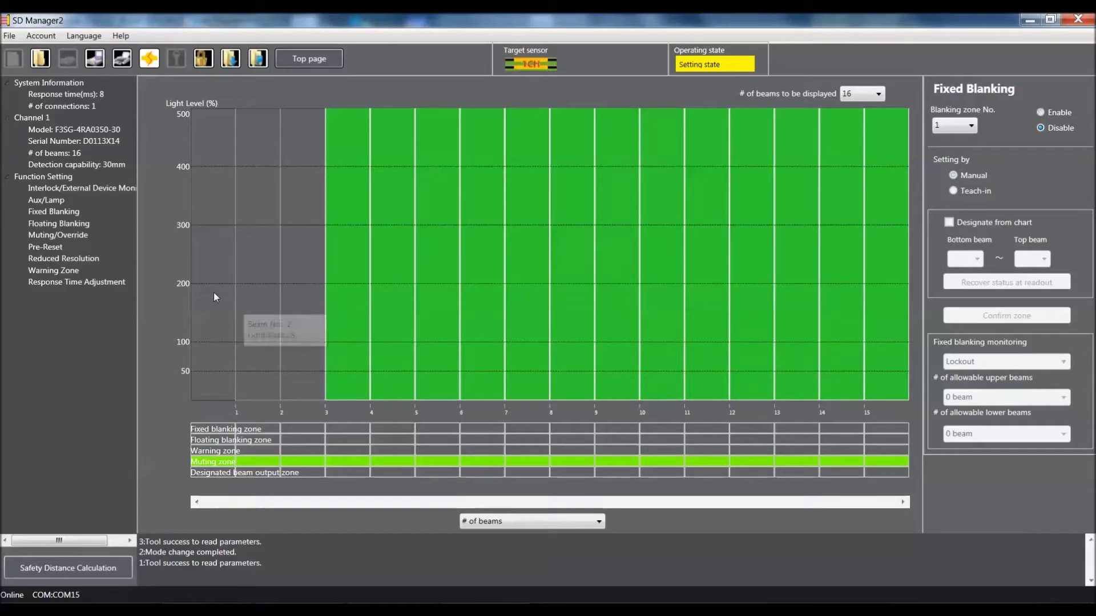
mouse_move(215, 296)
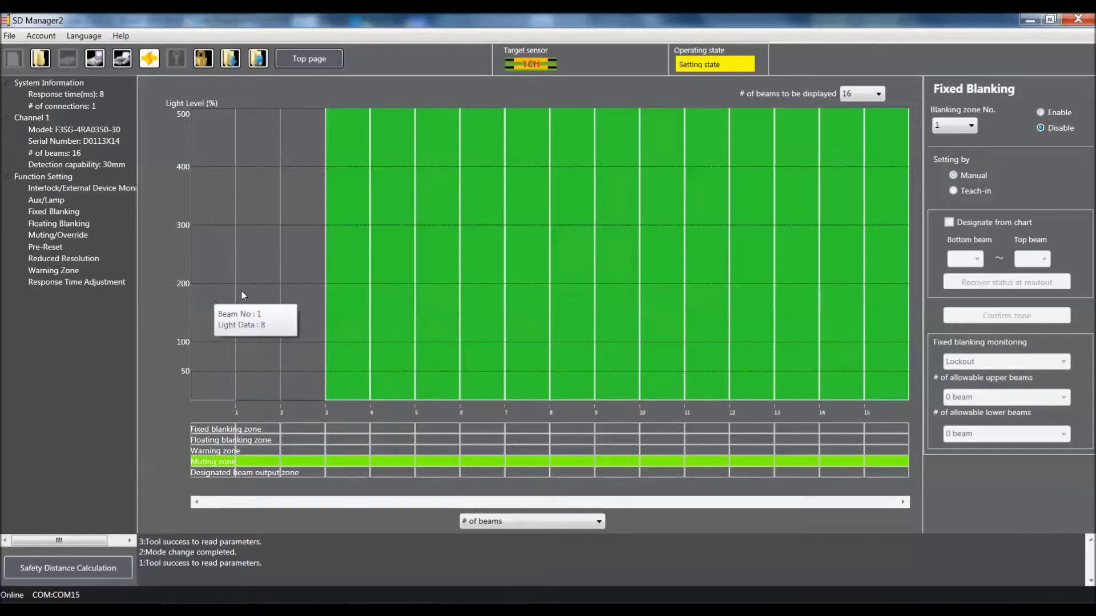
mouse_move(312, 289)
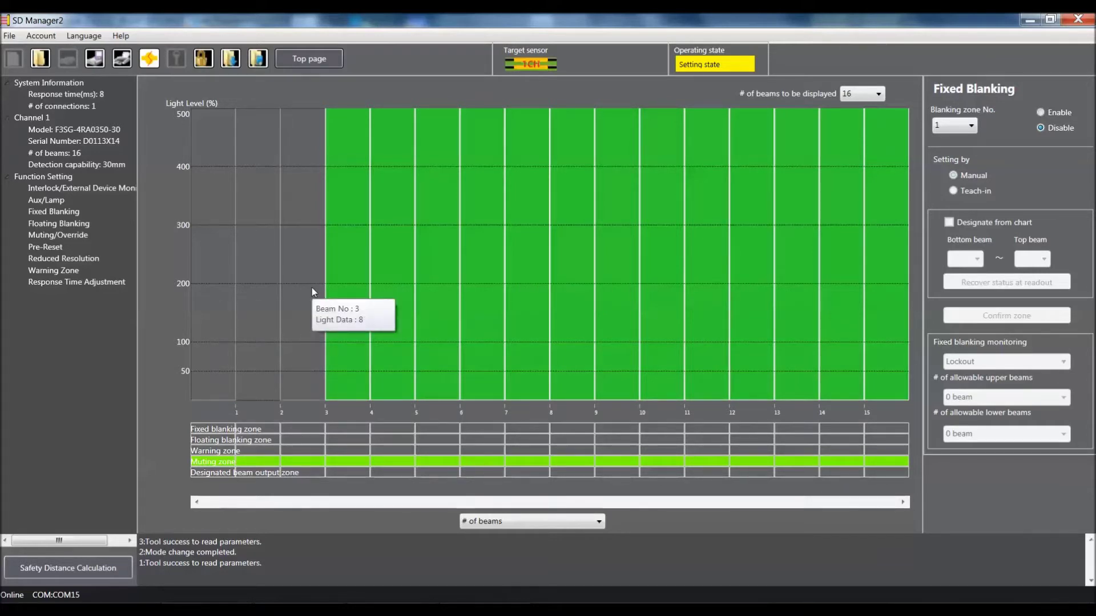
mouse_move(397, 280)
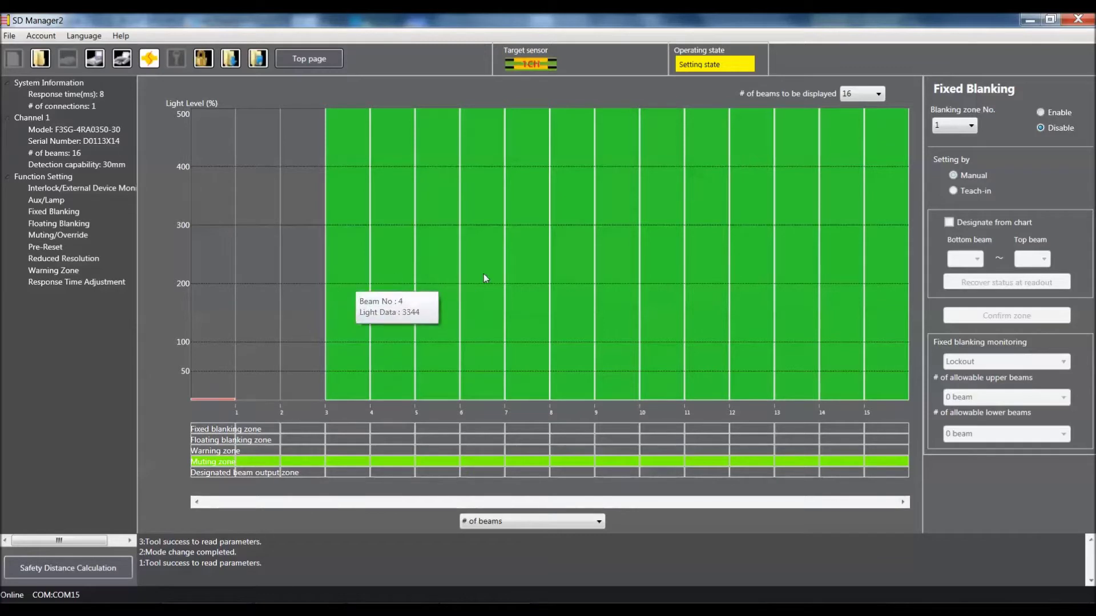
mouse_move(794, 279)
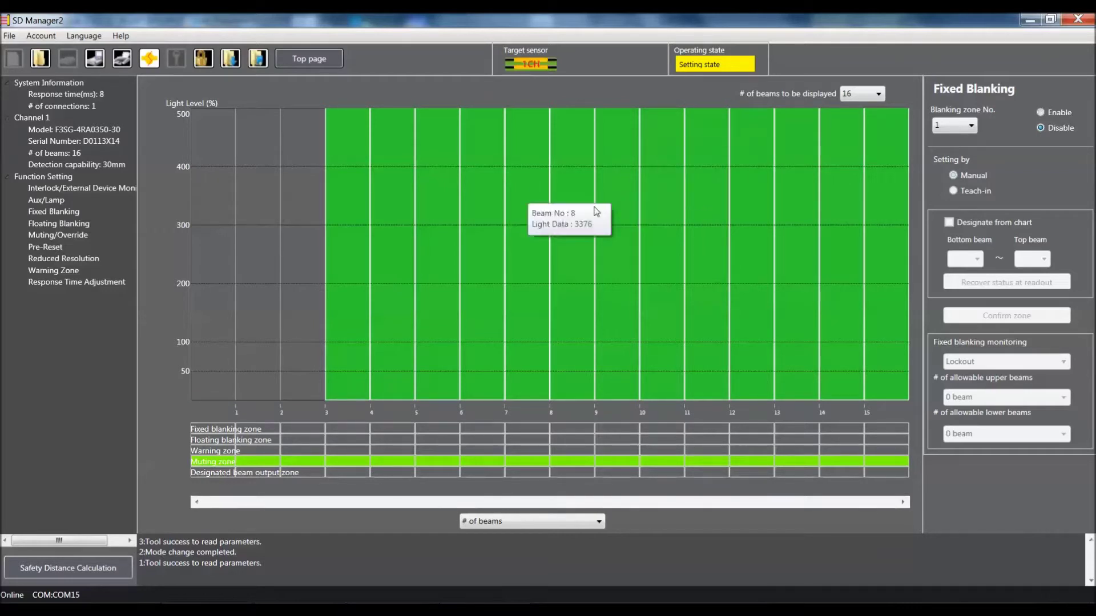
click(882, 95)
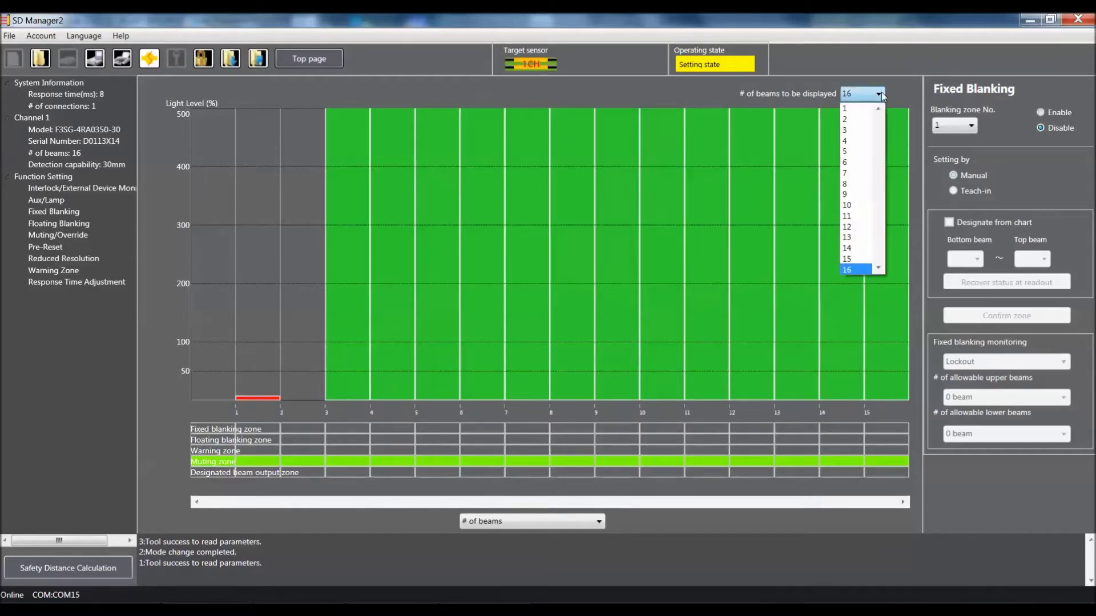
click(861, 271)
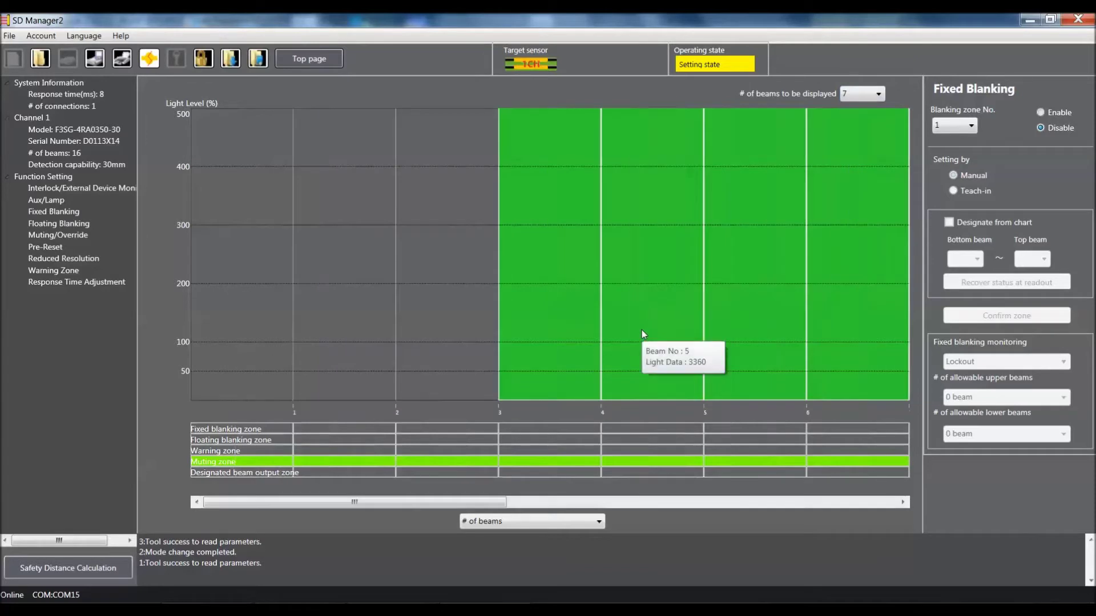
mouse_move(450, 502)
mouse_down()
mouse_move(788, 505)
mouse_move(440, 505)
mouse_up()
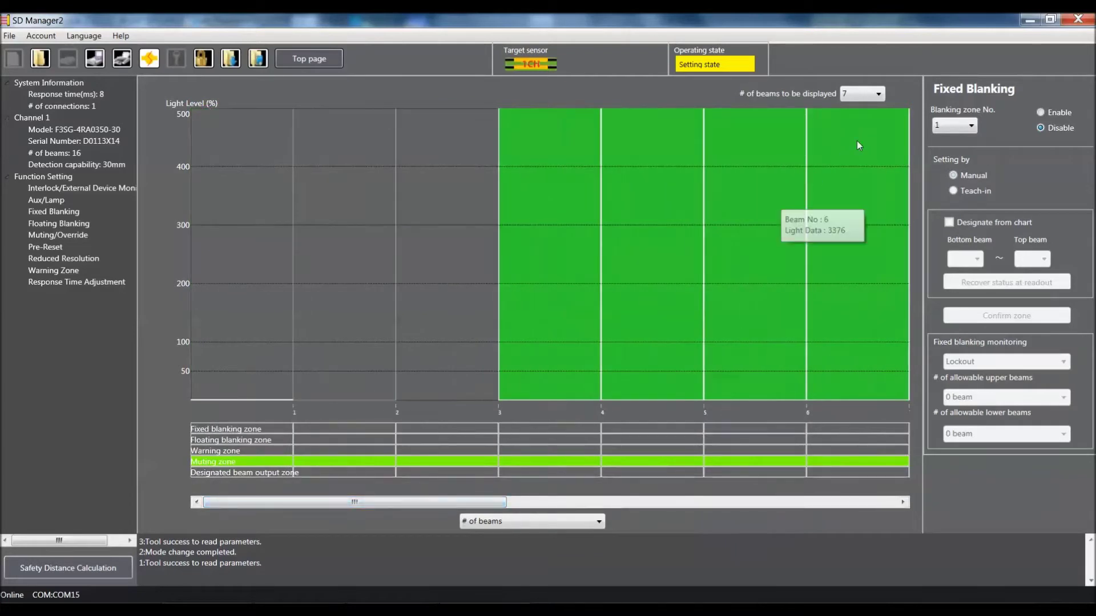
click(863, 93)
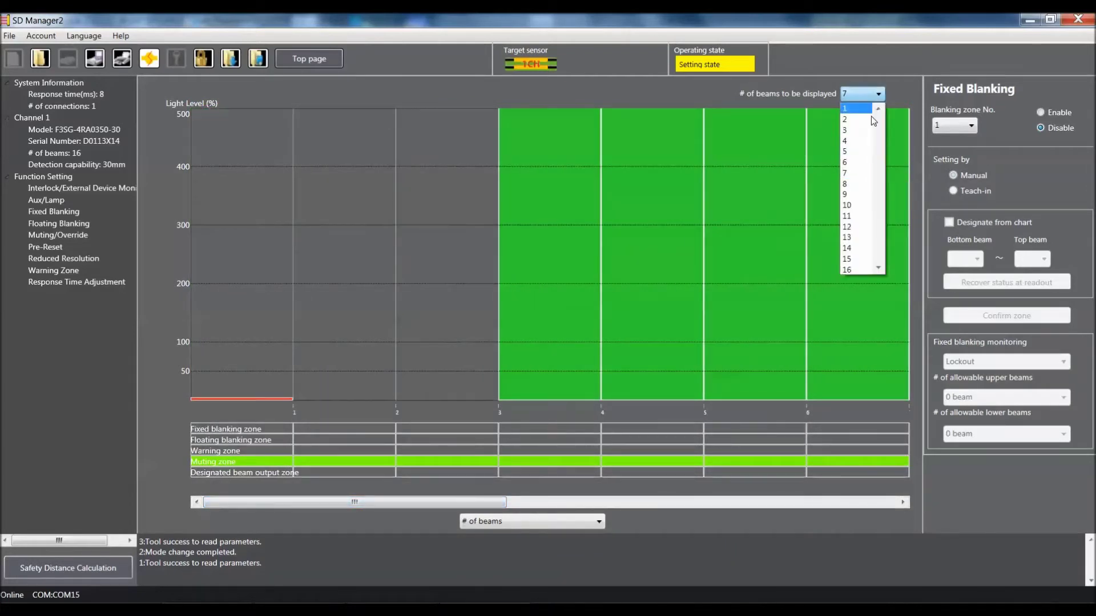
click(856, 270)
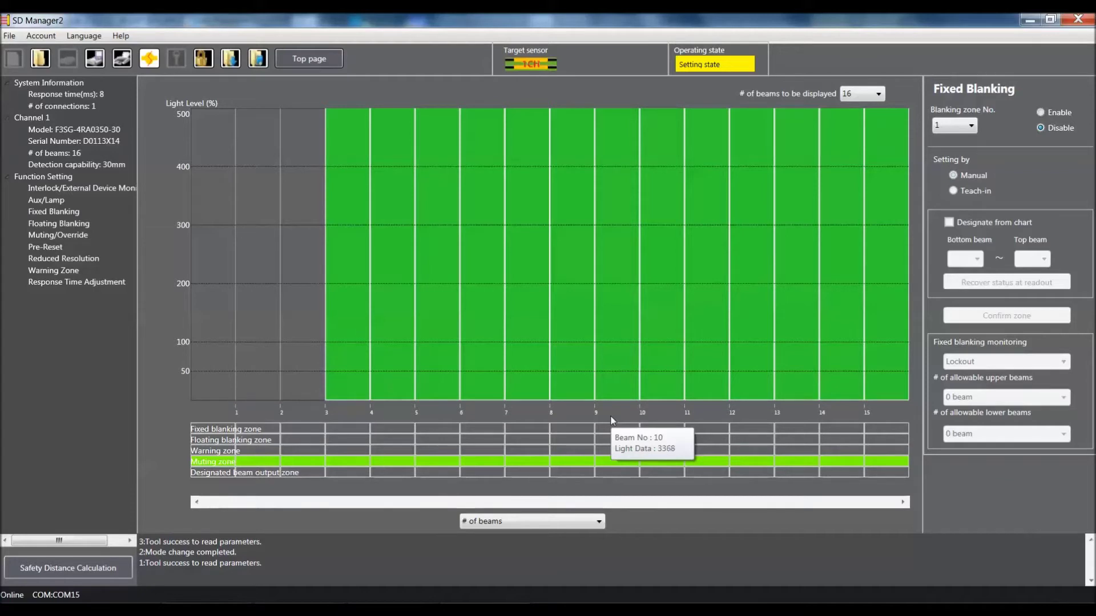
click(600, 527)
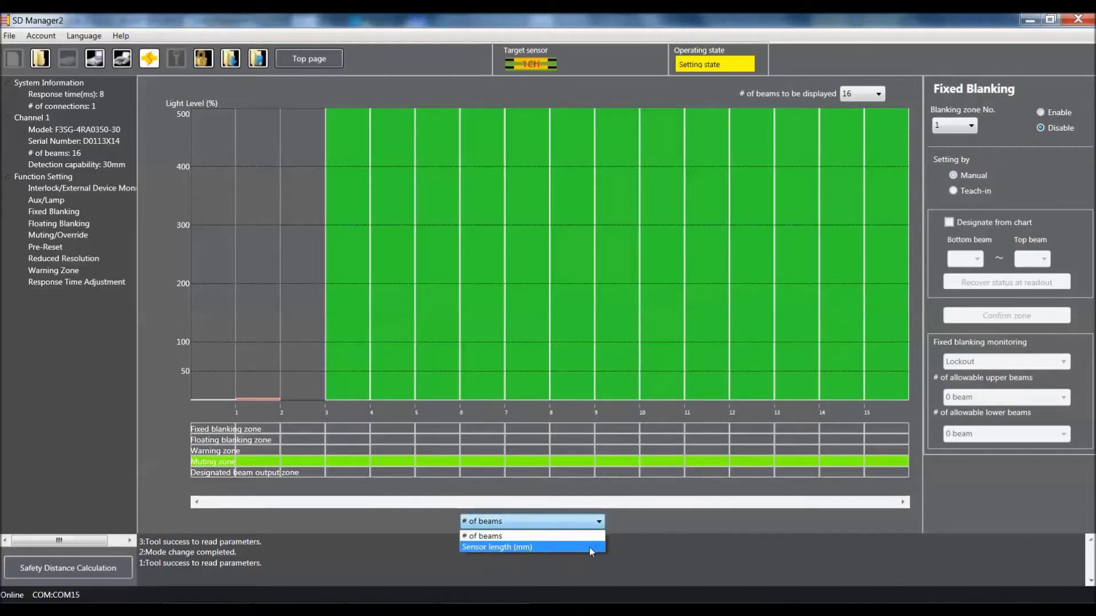
click(591, 548)
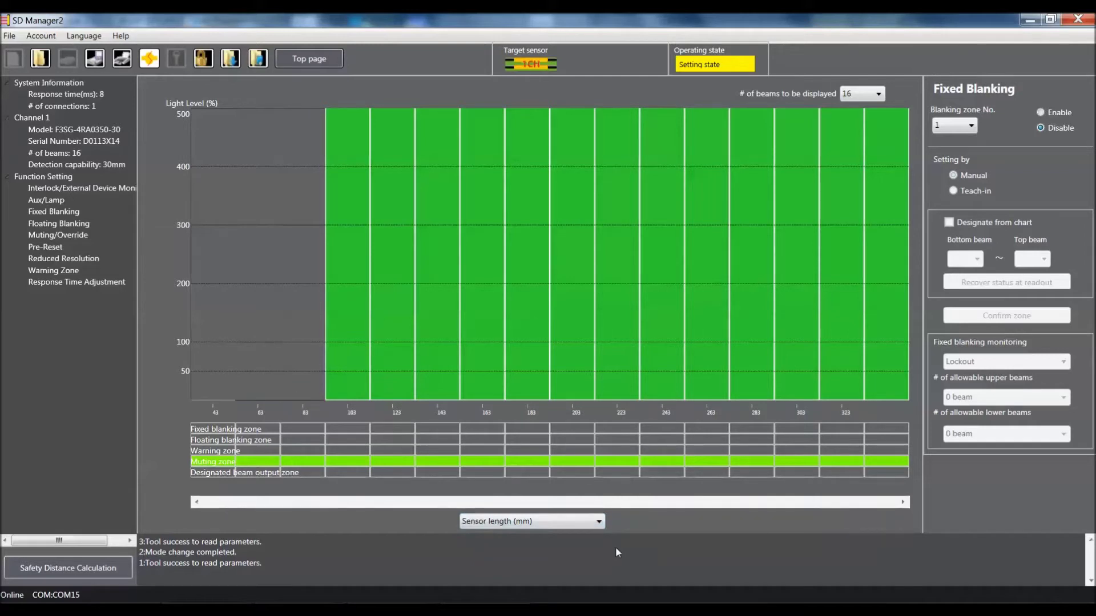
click(598, 521)
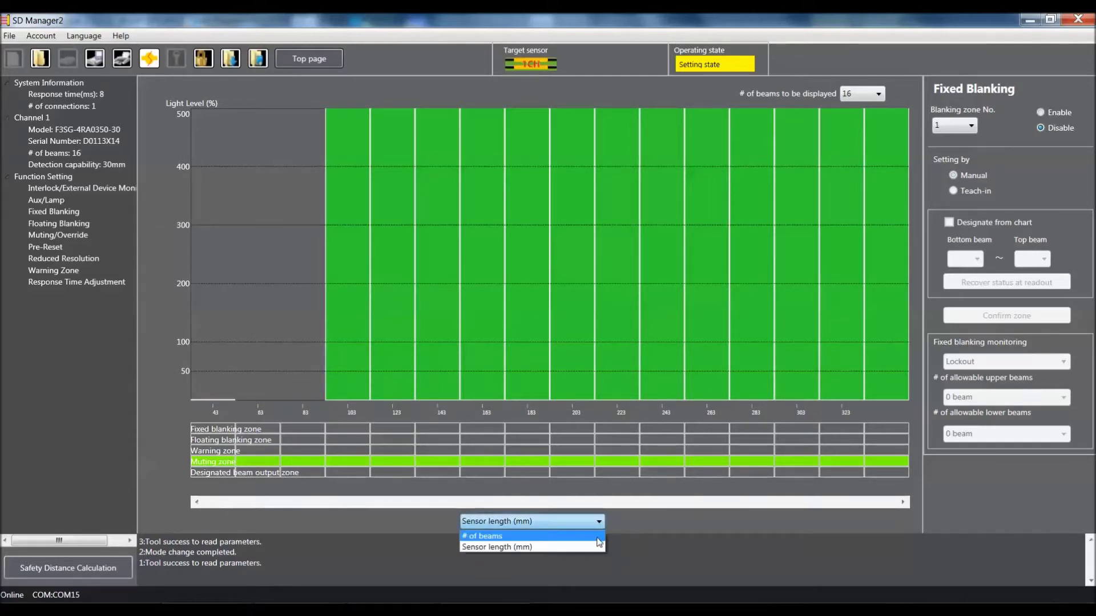
click(597, 537)
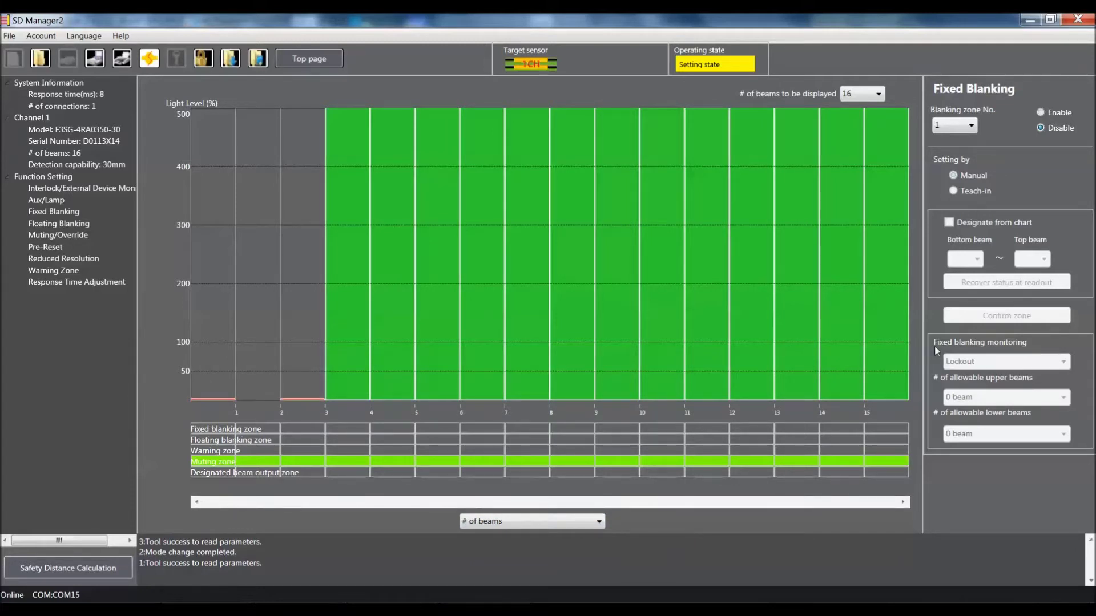
click(1042, 115)
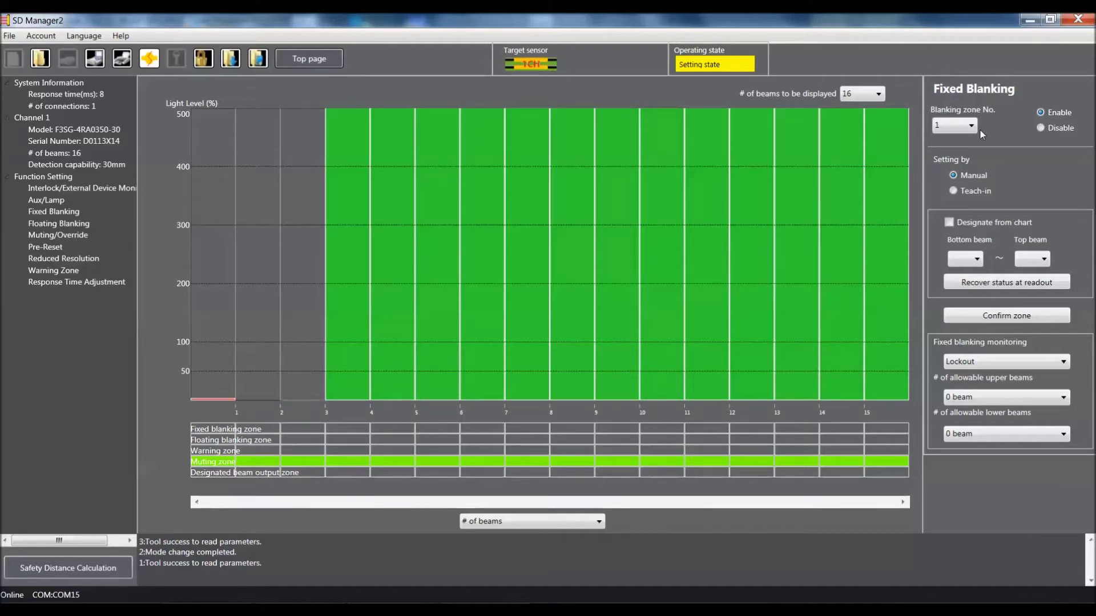
Step: Enable fixed blanking with Blanking zone No. kept at 1
click(936, 126)
click(942, 137)
click(970, 126)
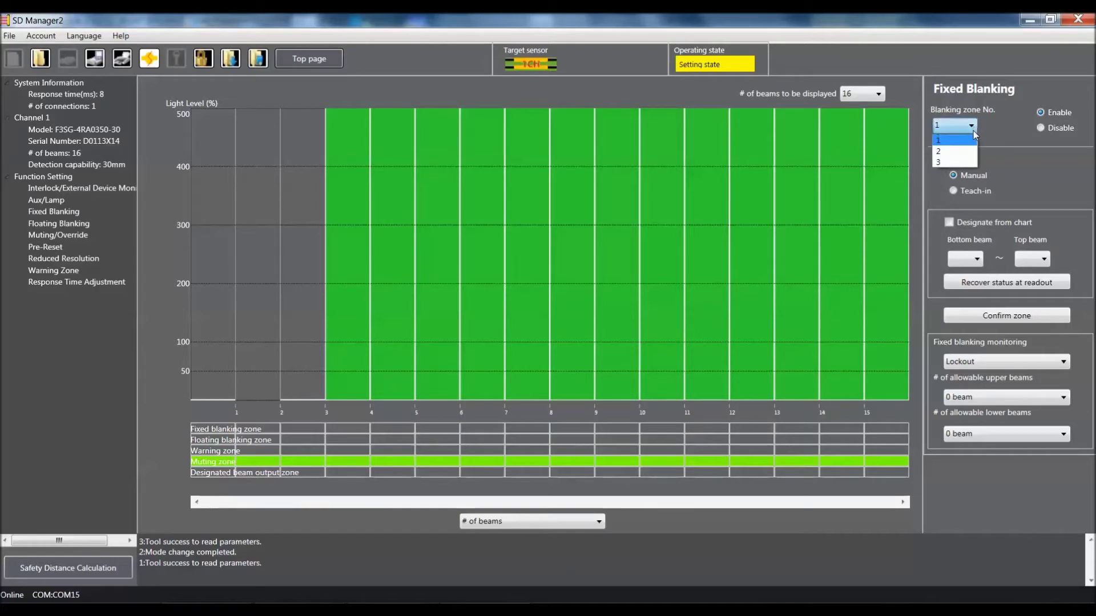
click(950, 138)
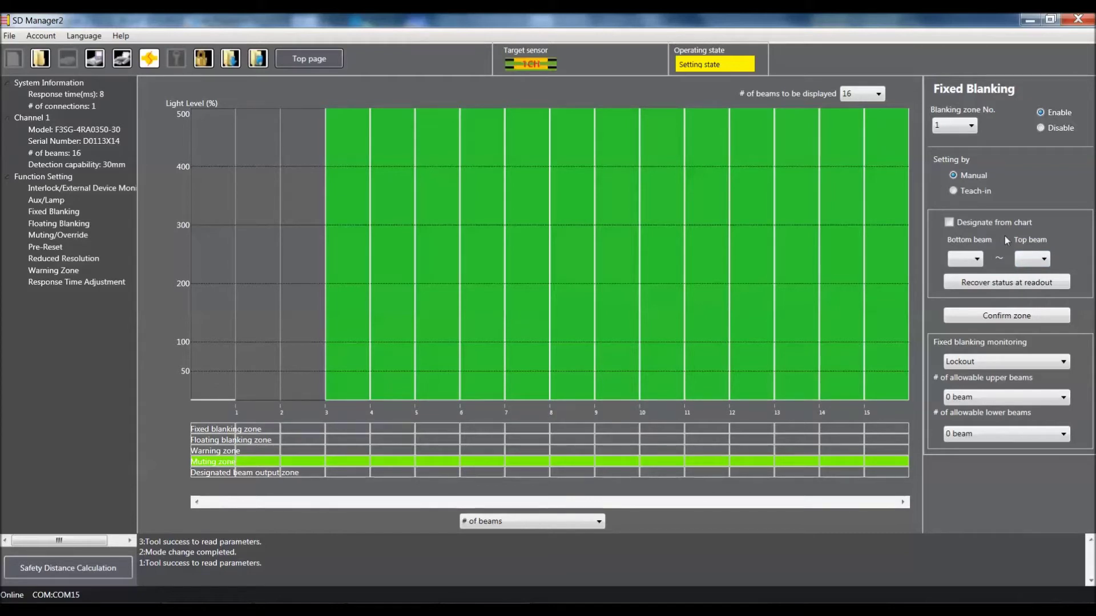
Step: Designate blanking zone 1 on the chart, spanning bottom beam 2 to top beam 3
click(949, 223)
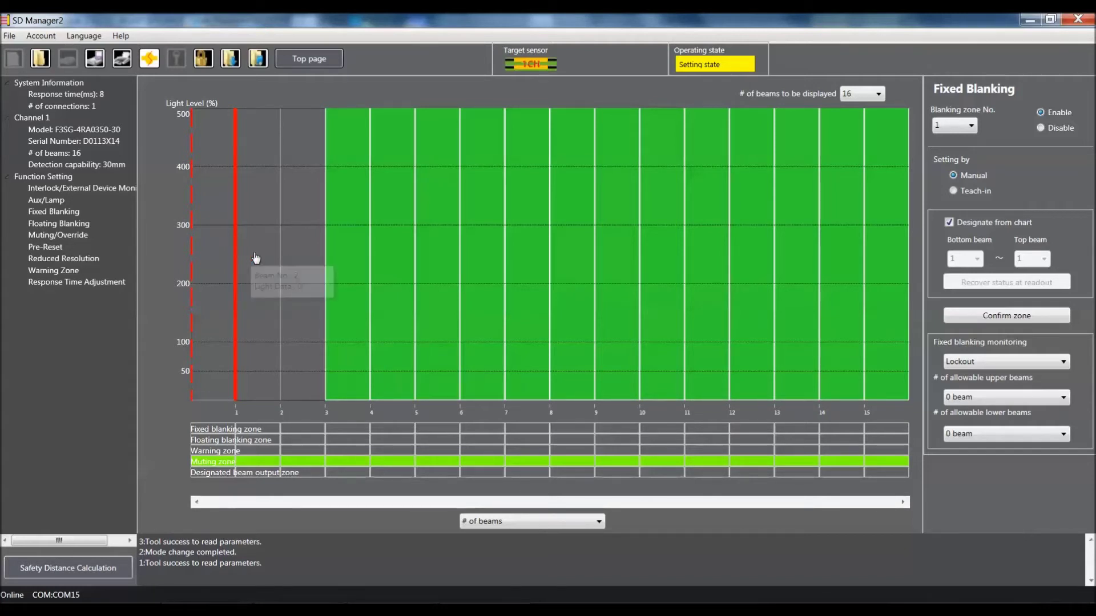
click(337, 276)
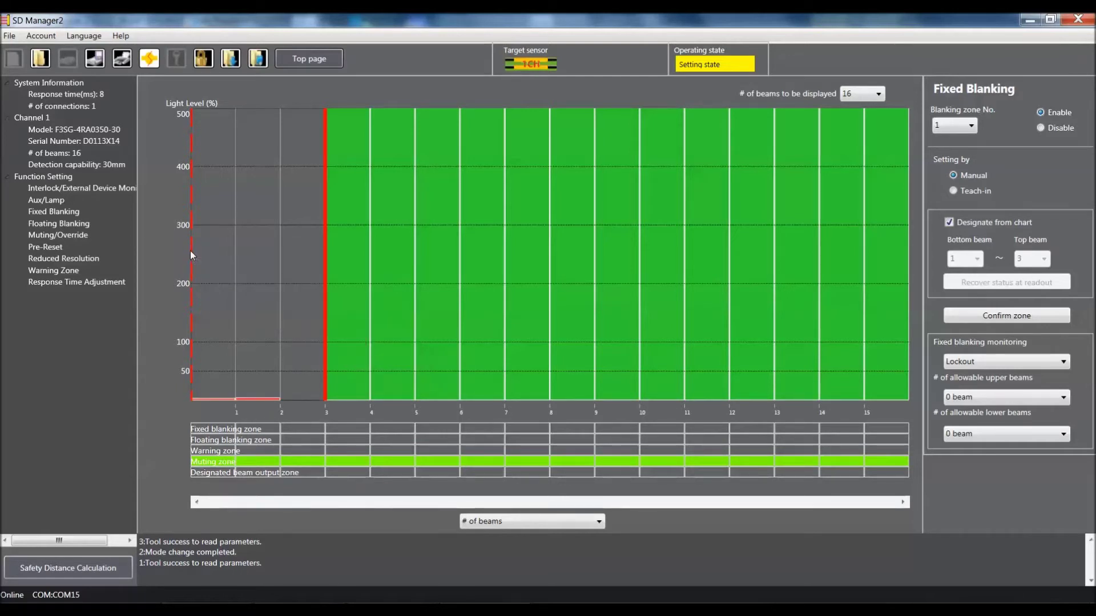
mouse_move(193, 256)
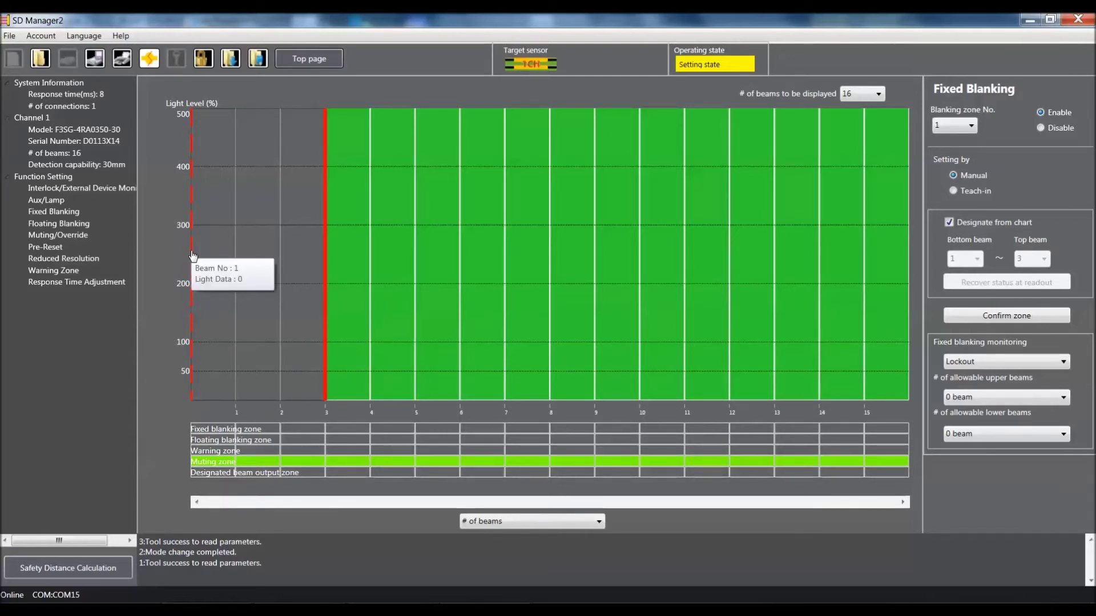
drag(193, 256, 234, 260)
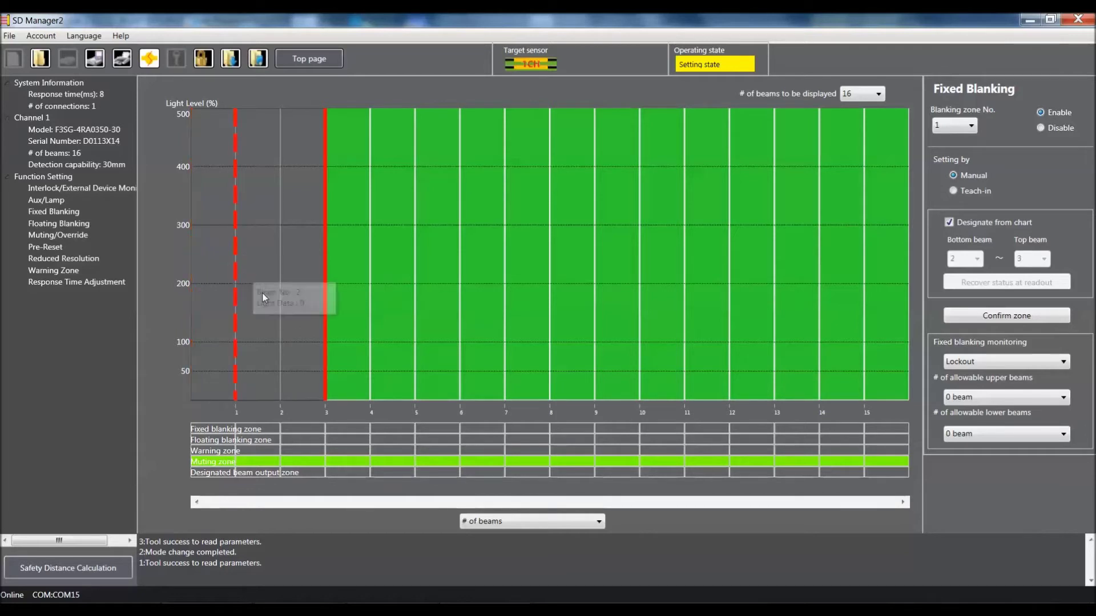
mouse_move(263, 295)
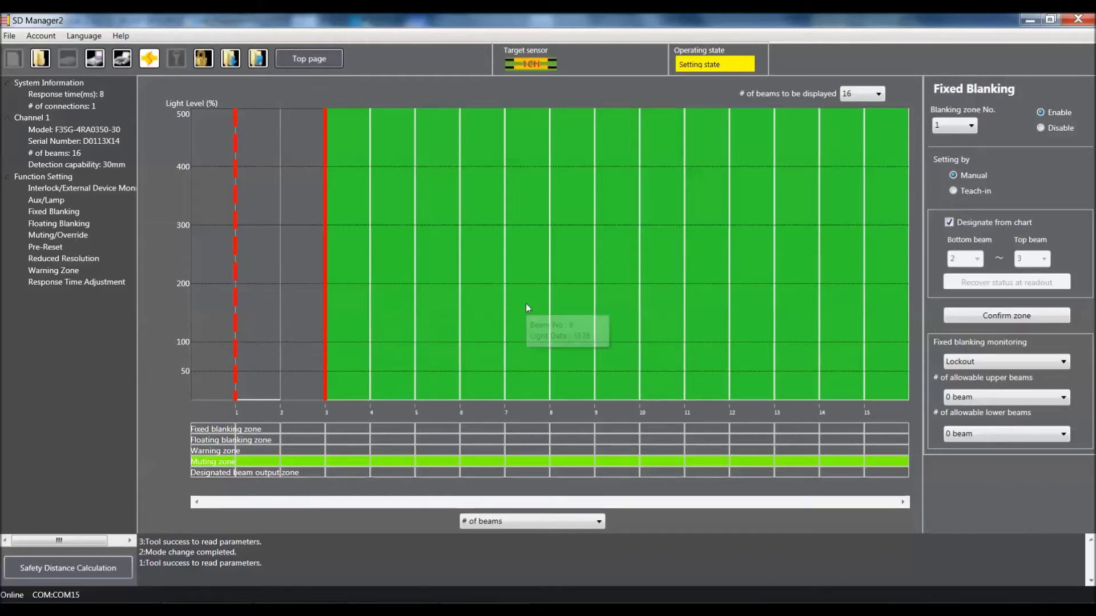
mouse_move(526, 304)
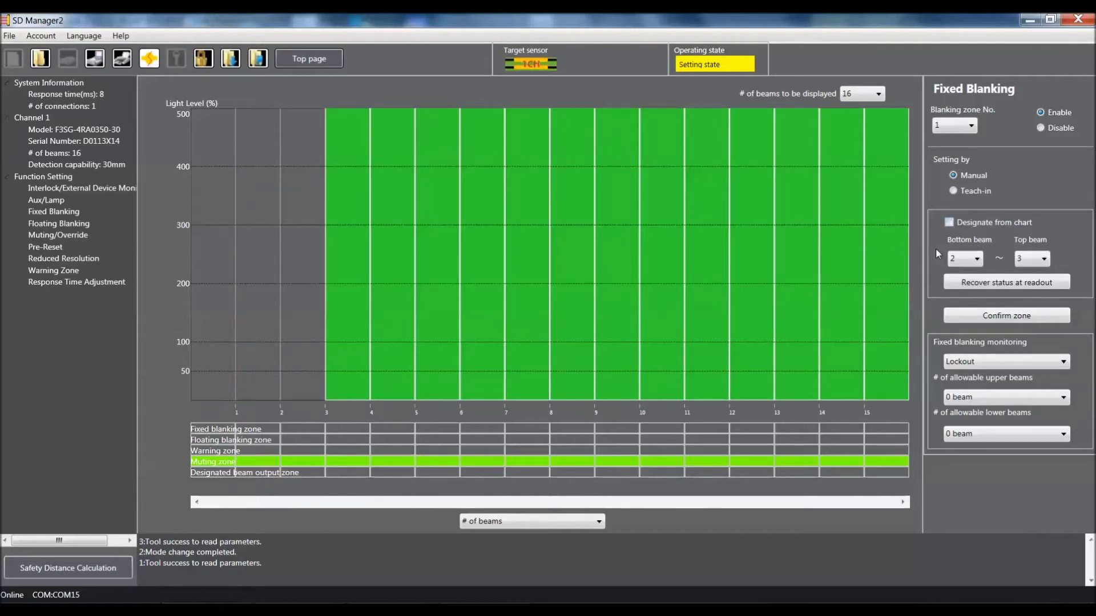
Step: Set the bottom beam to 1 with top beam 3 and confirm the zone
click(978, 259)
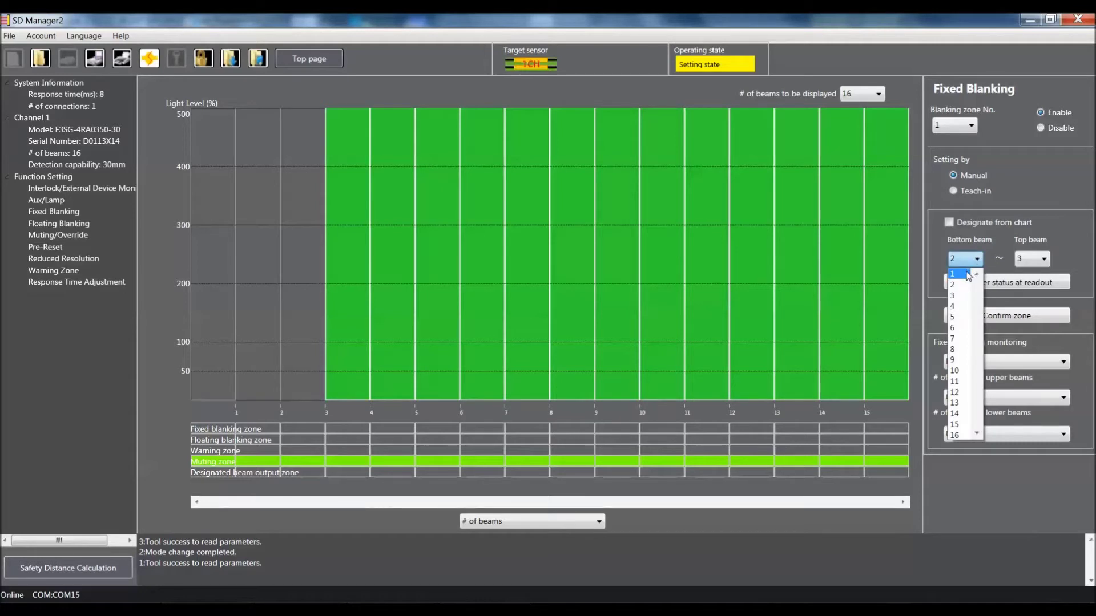
click(969, 276)
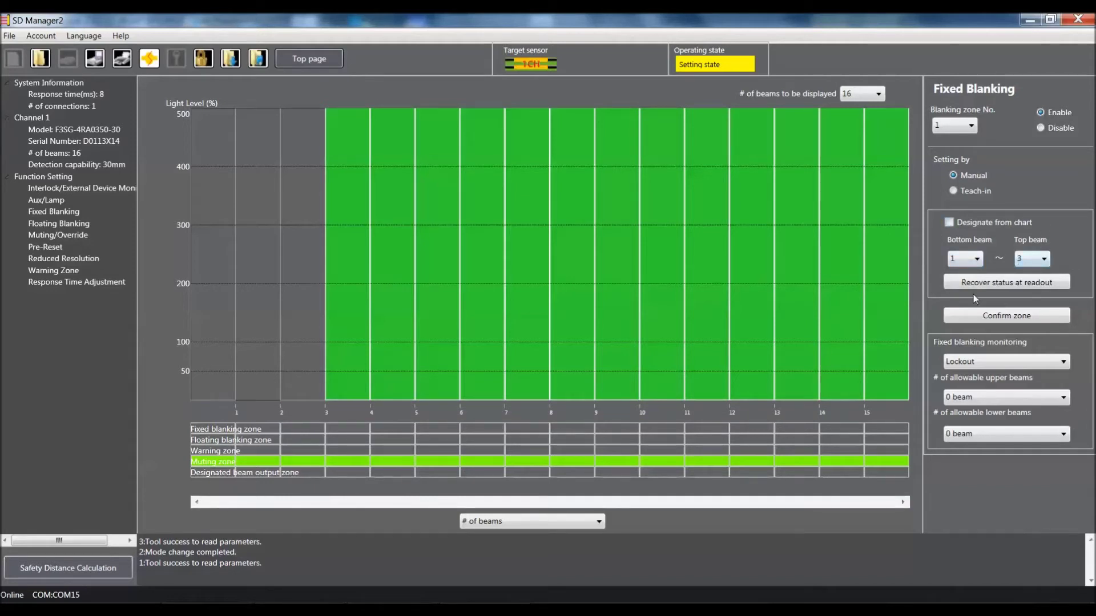
click(981, 317)
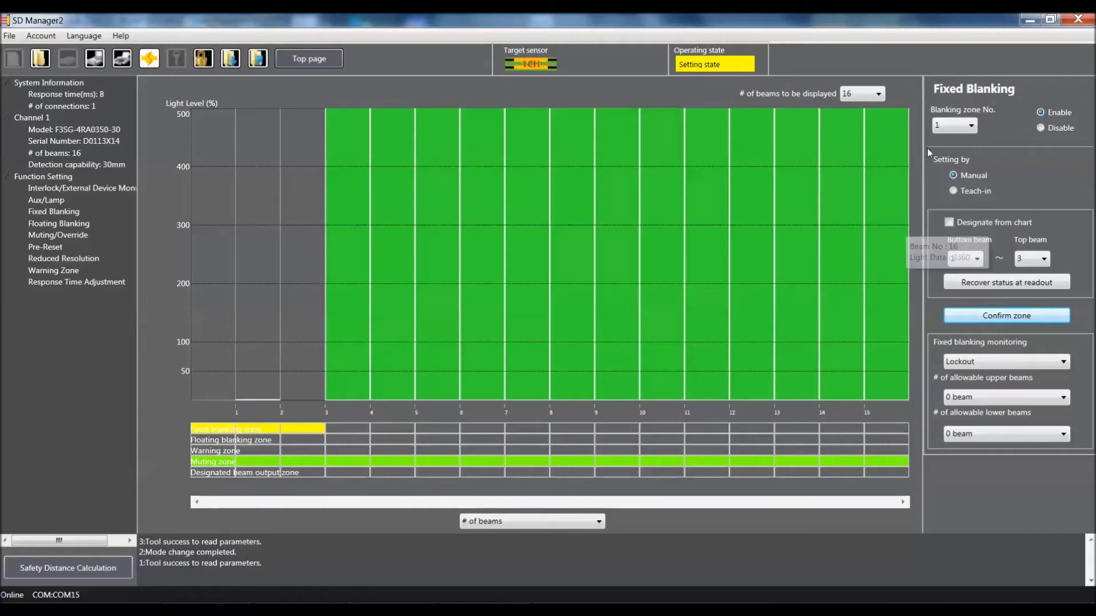
click(939, 127)
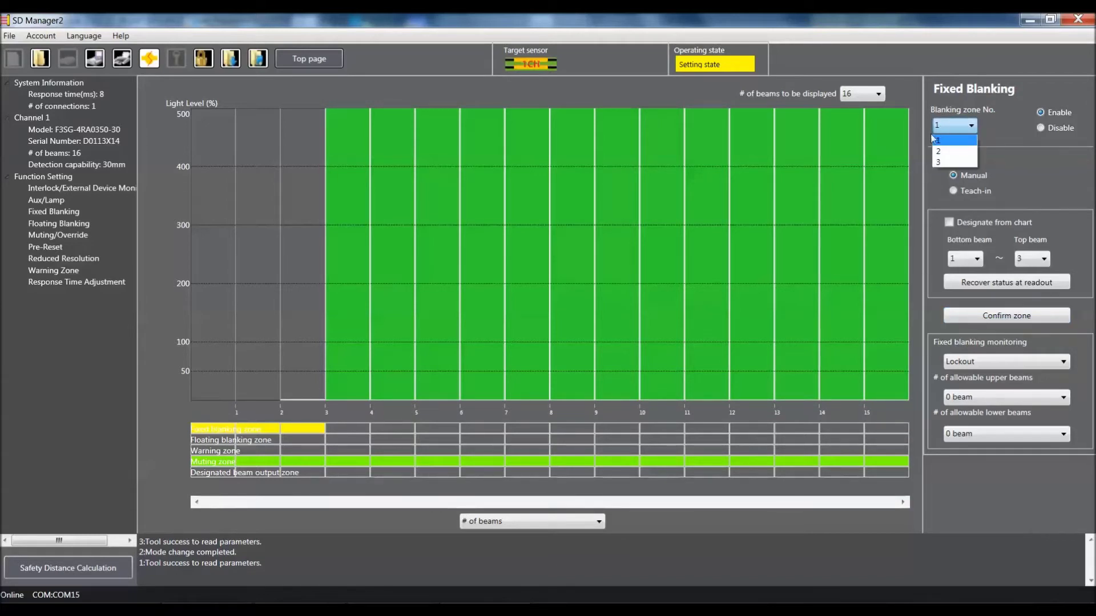
click(990, 132)
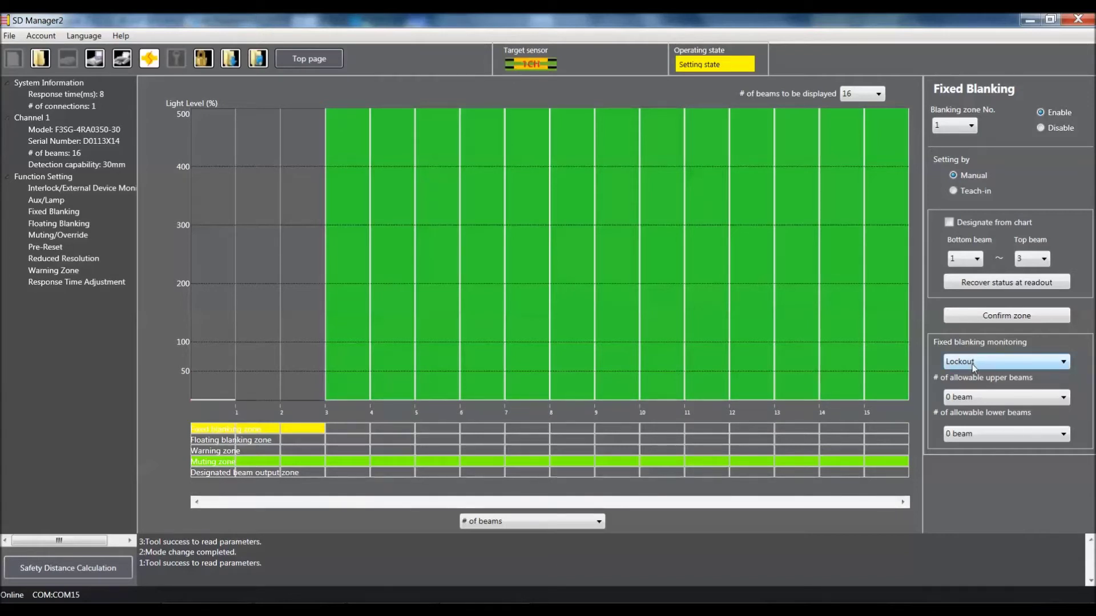
click(974, 365)
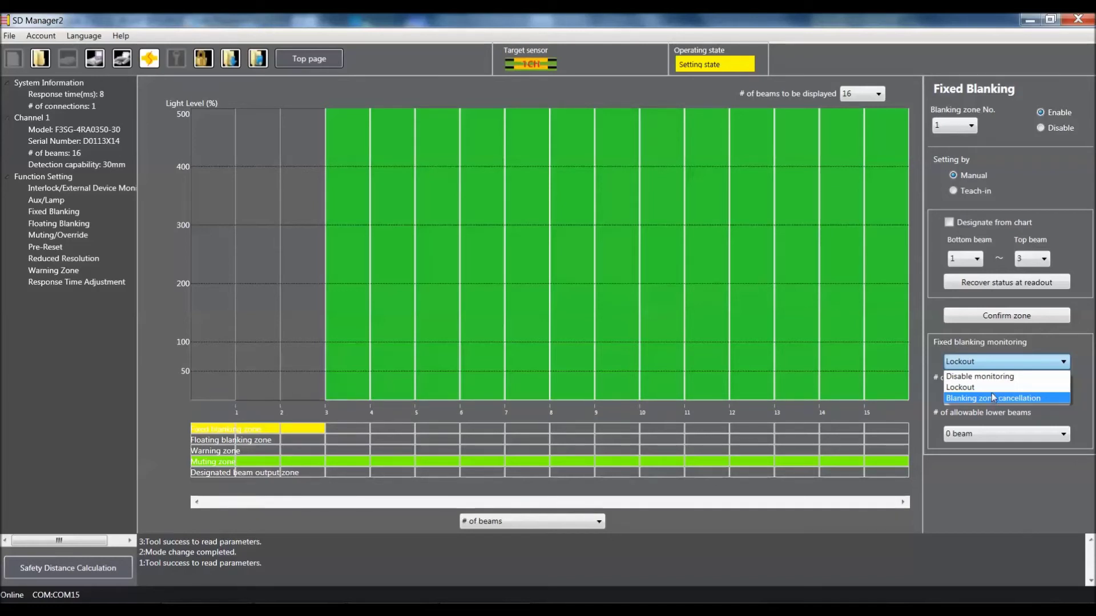
Step: Keep Lockout as the fixed blanking monitoring mode
click(994, 387)
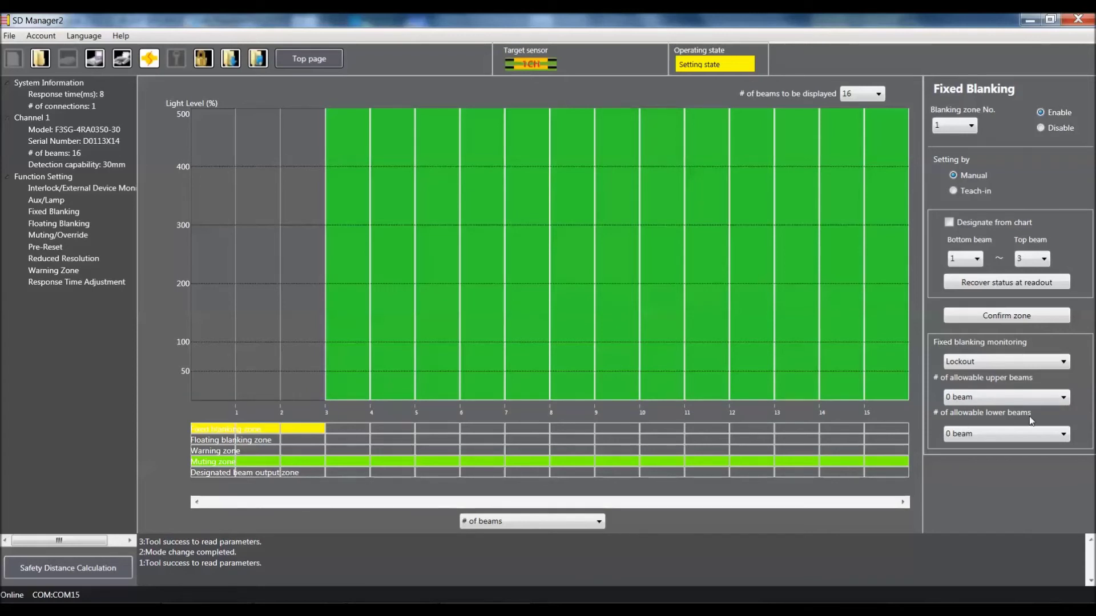
click(1000, 399)
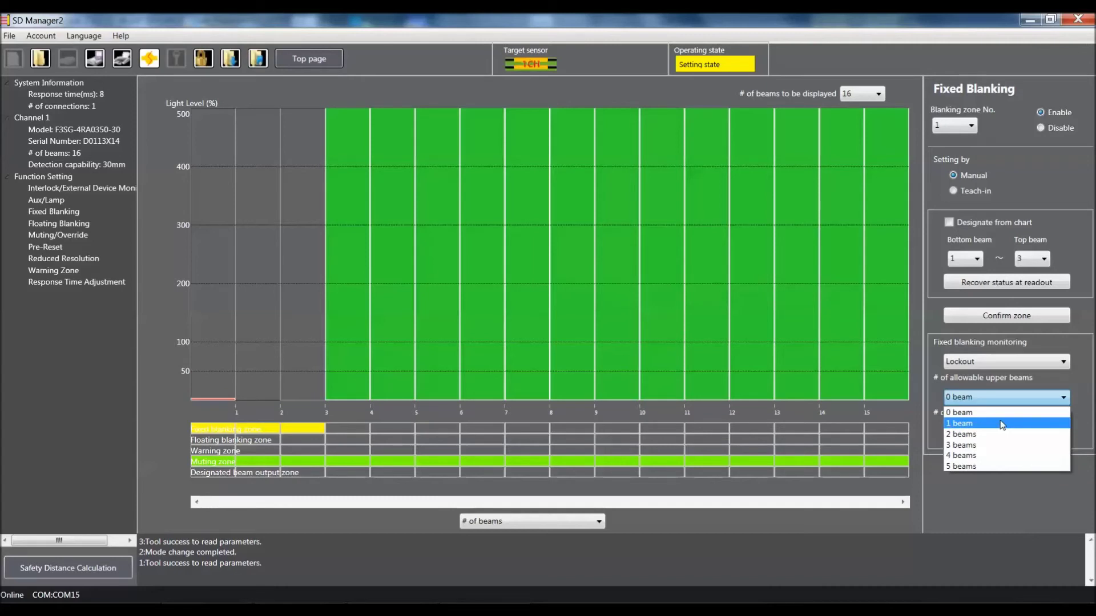
Step: Allow 1 upper beam, try 1 lower beam, then set lower beams back to 0
click(1001, 423)
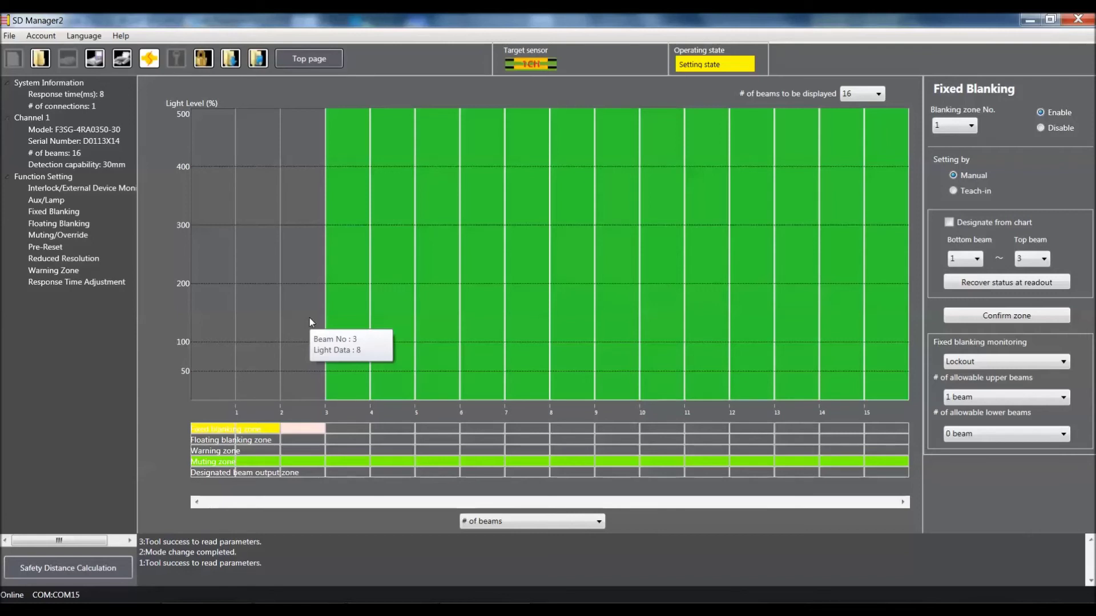
click(1019, 438)
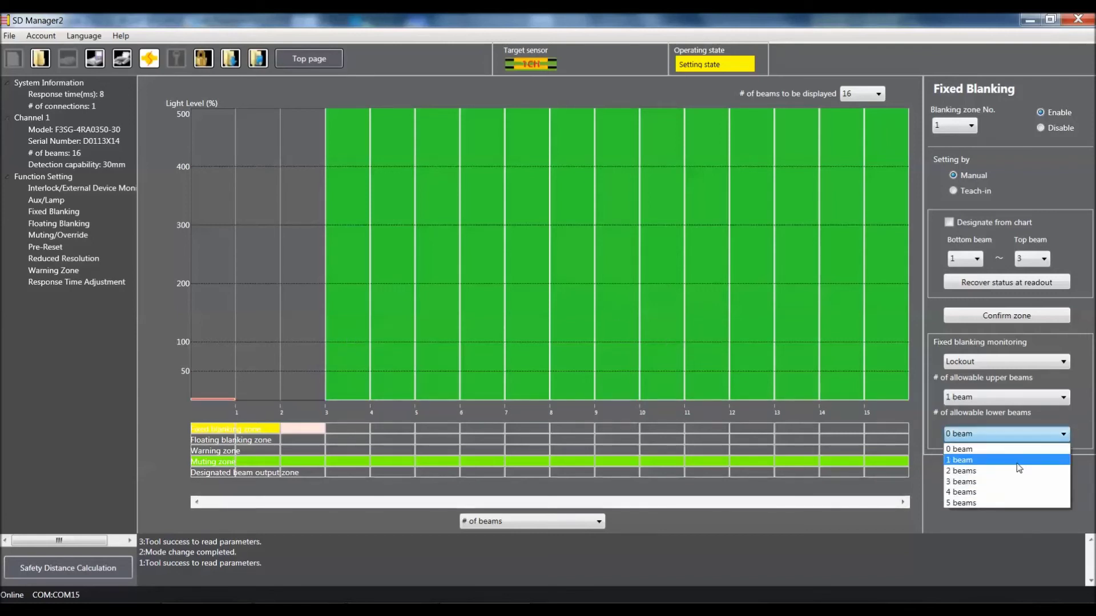
click(1019, 461)
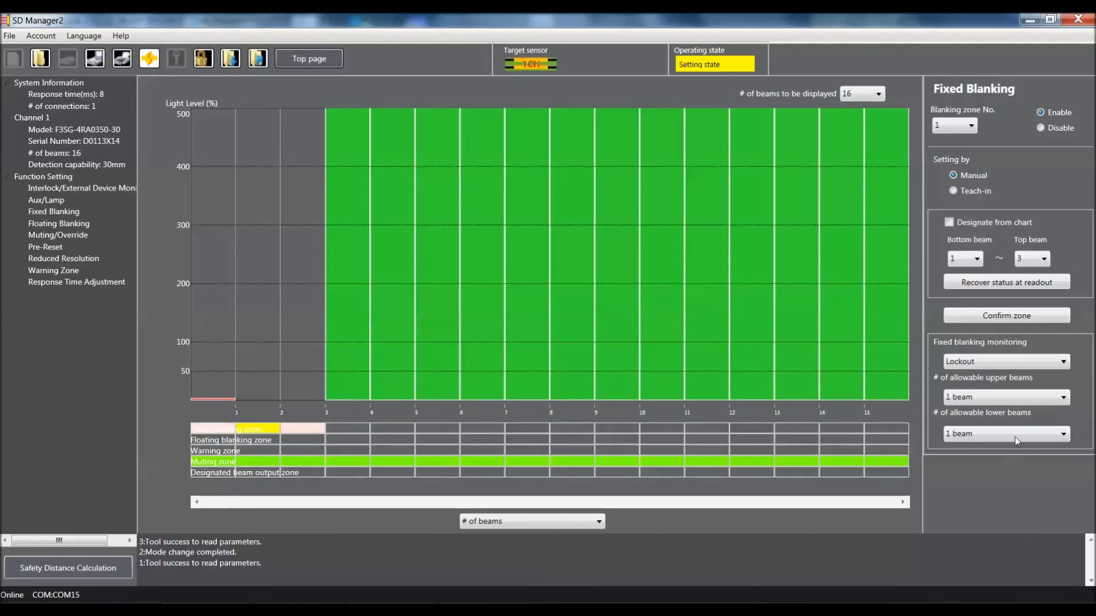
click(1015, 435)
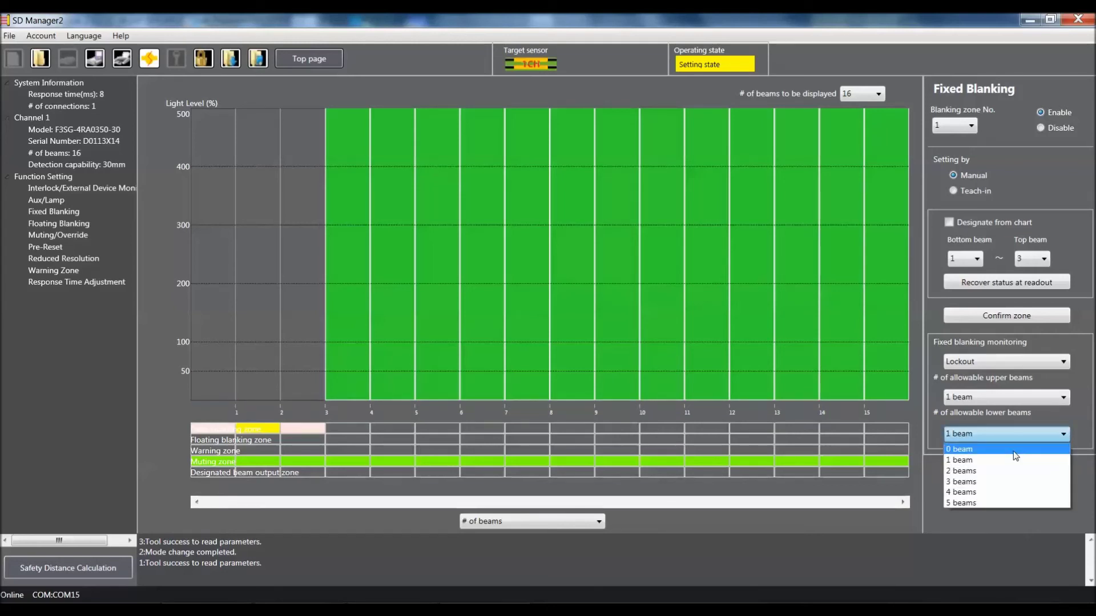
click(1015, 450)
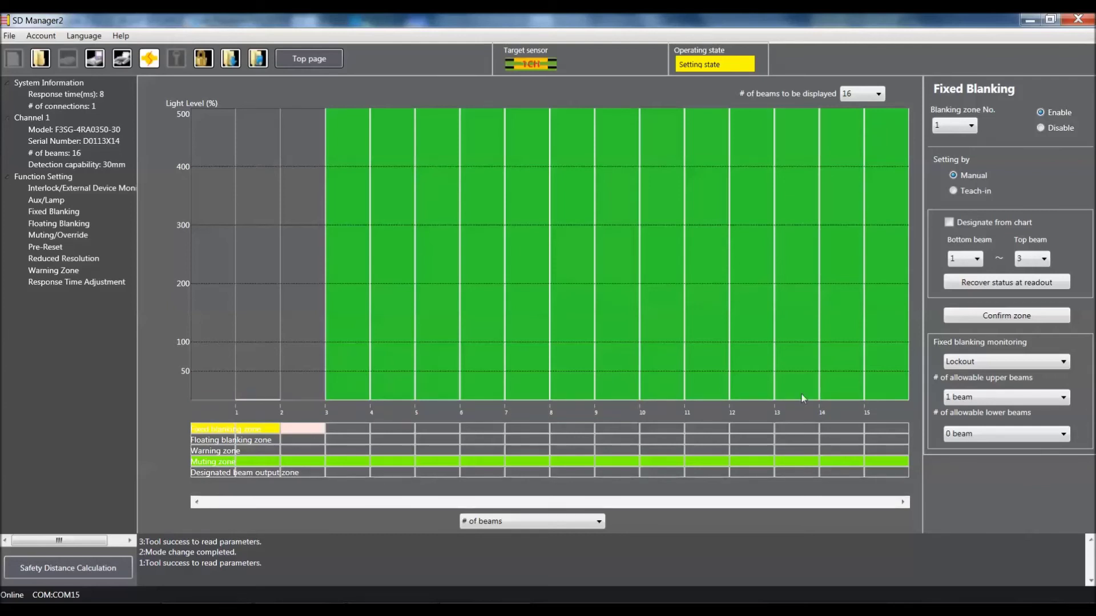
mouse_move(684, 328)
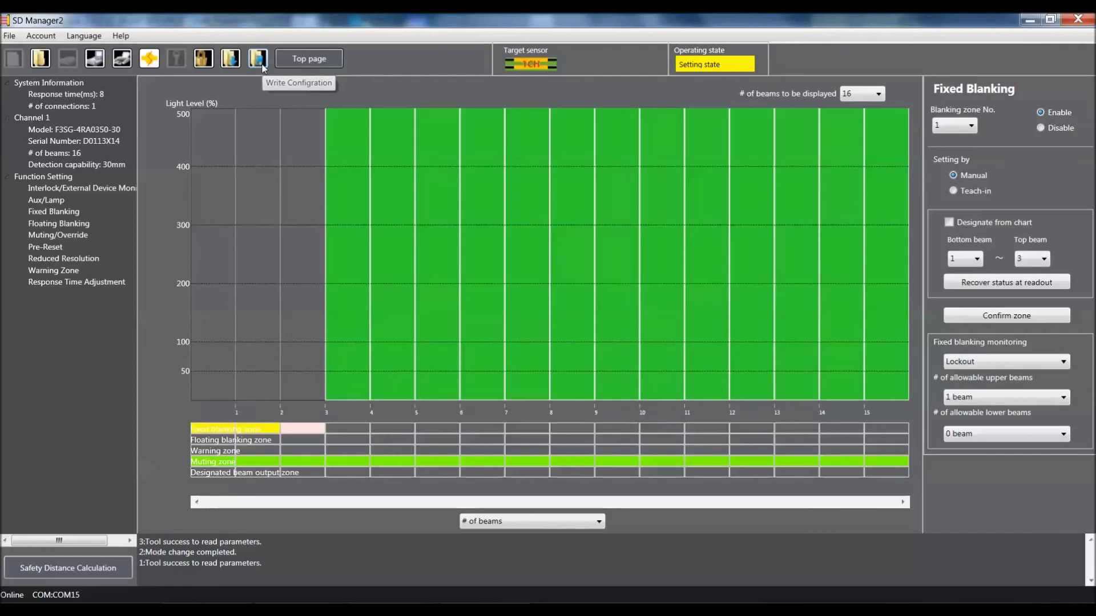
Step: Review the Configuration List and write the fixed blanking settings to the light curtain
click(261, 65)
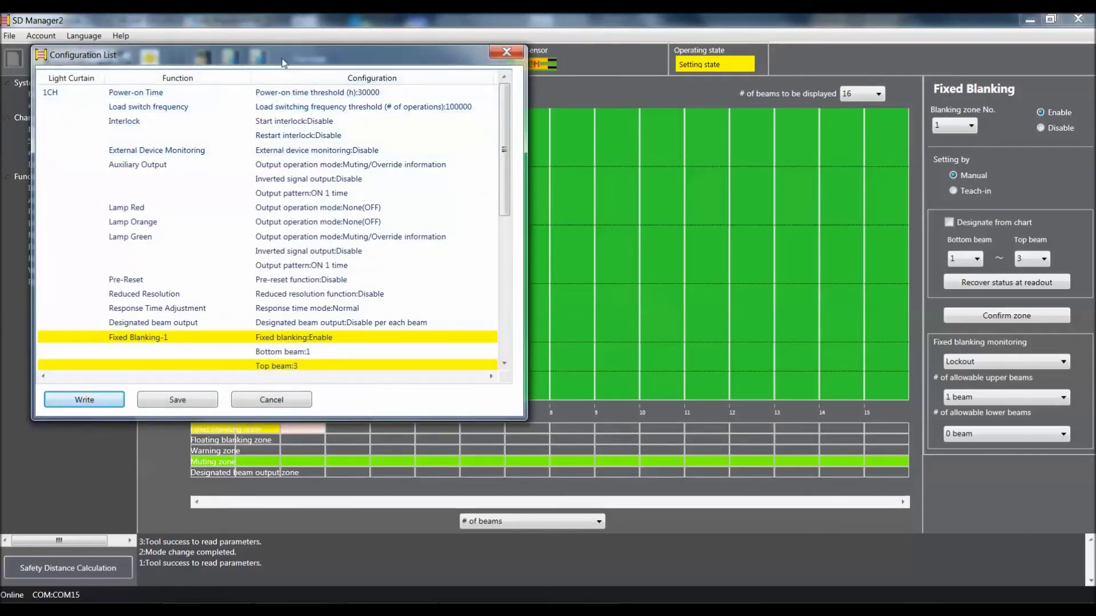
drag(285, 63, 444, 90)
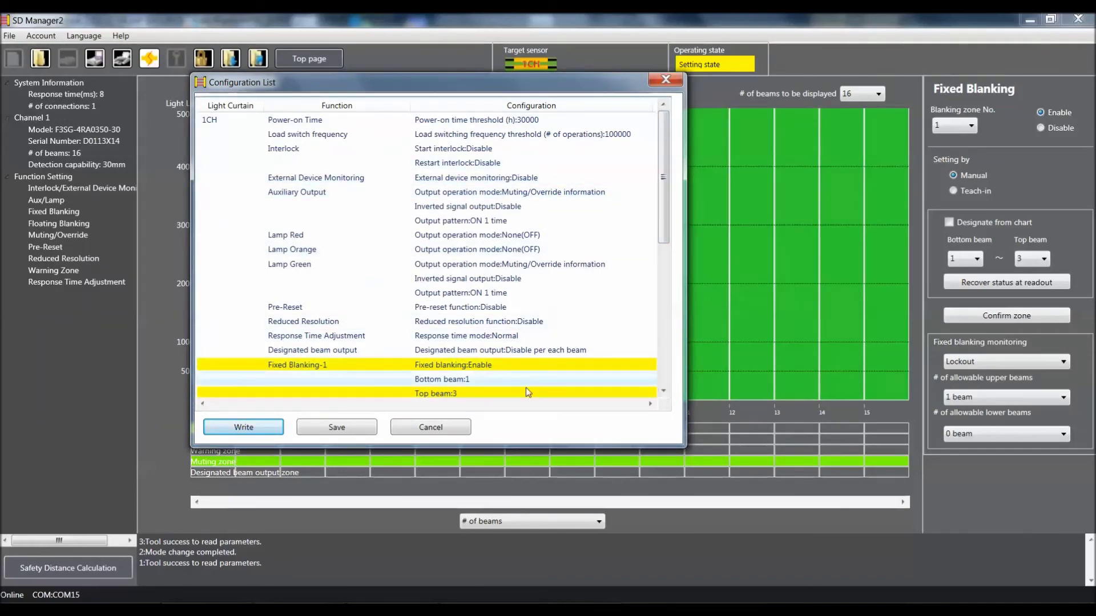
drag(664, 247, 670, 197)
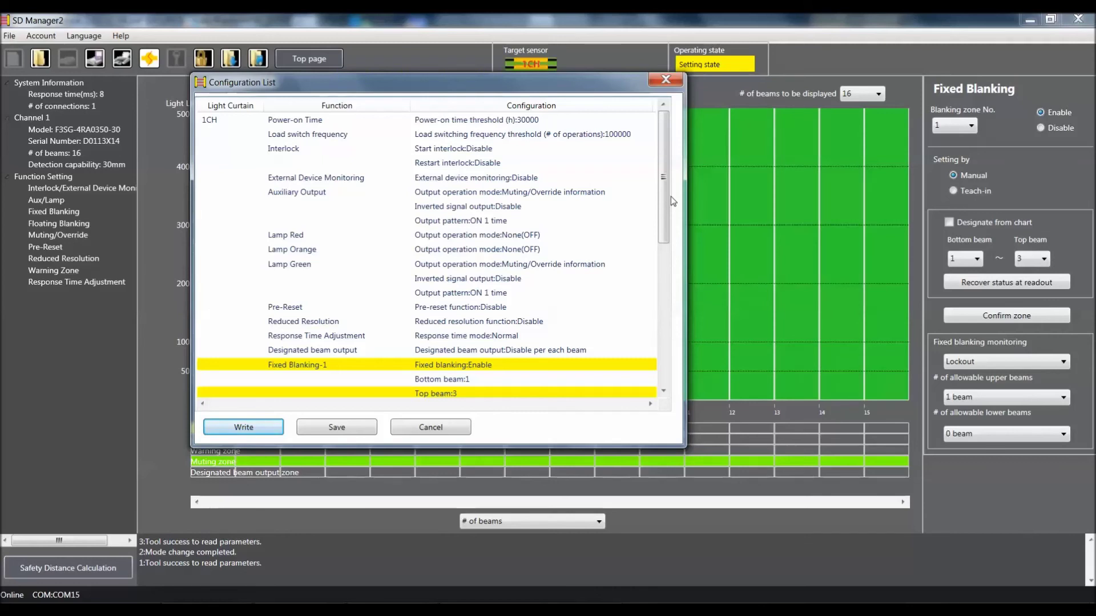
click(228, 428)
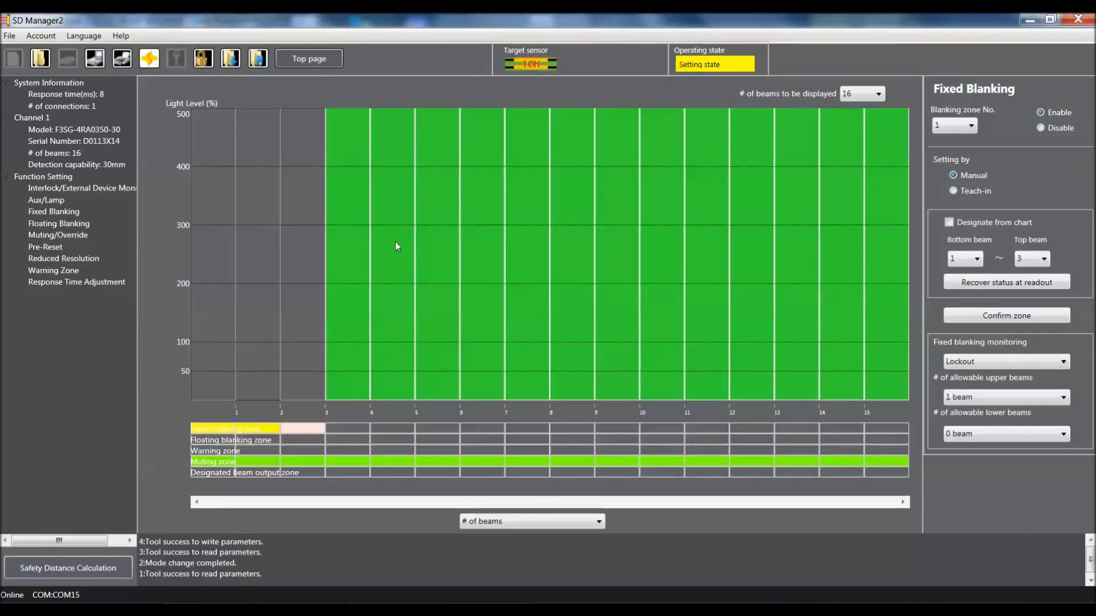
mouse_move(397, 246)
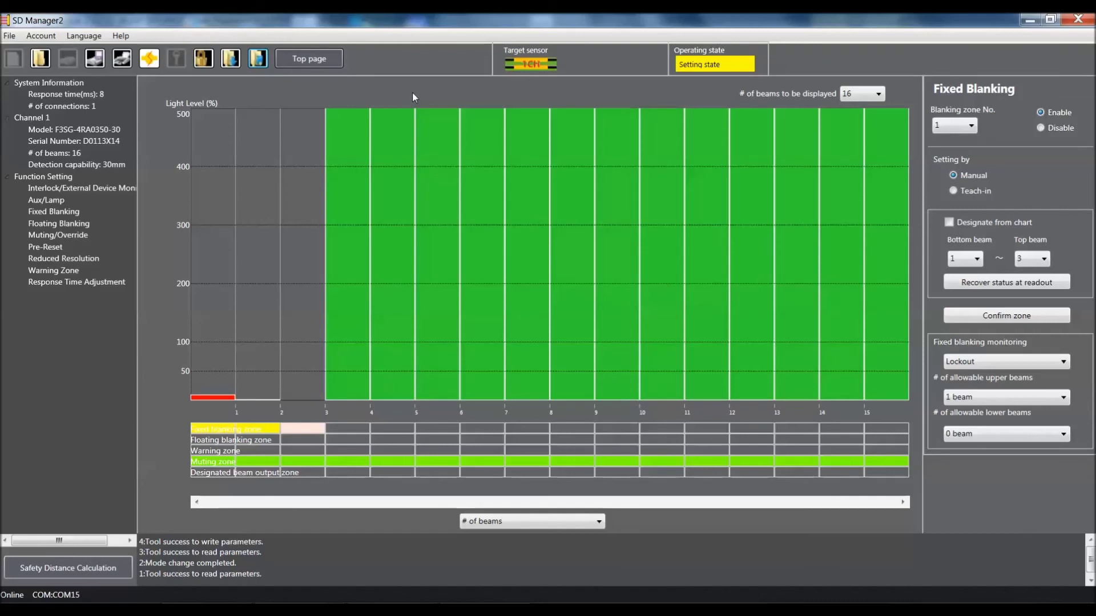
Step: Switch the sensor back to Detecting state and return to the Top page
click(150, 63)
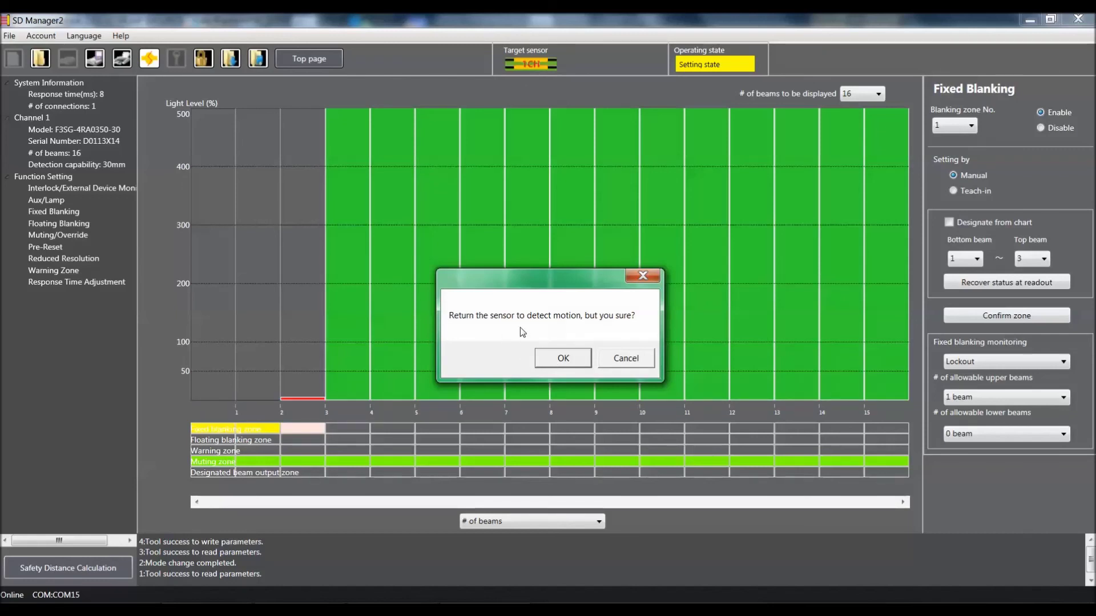
click(553, 361)
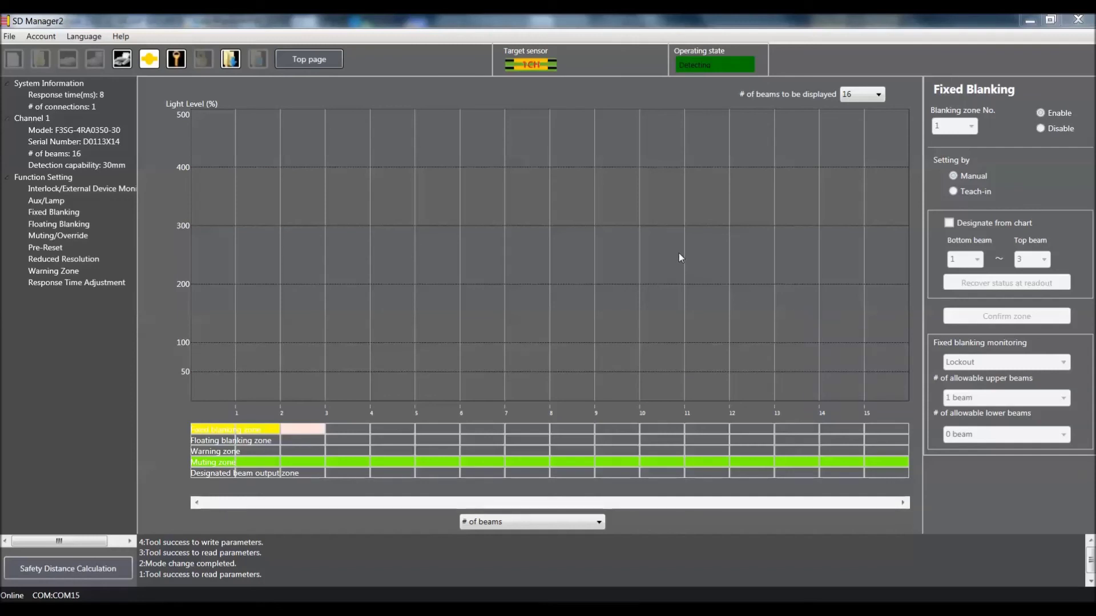
click(331, 58)
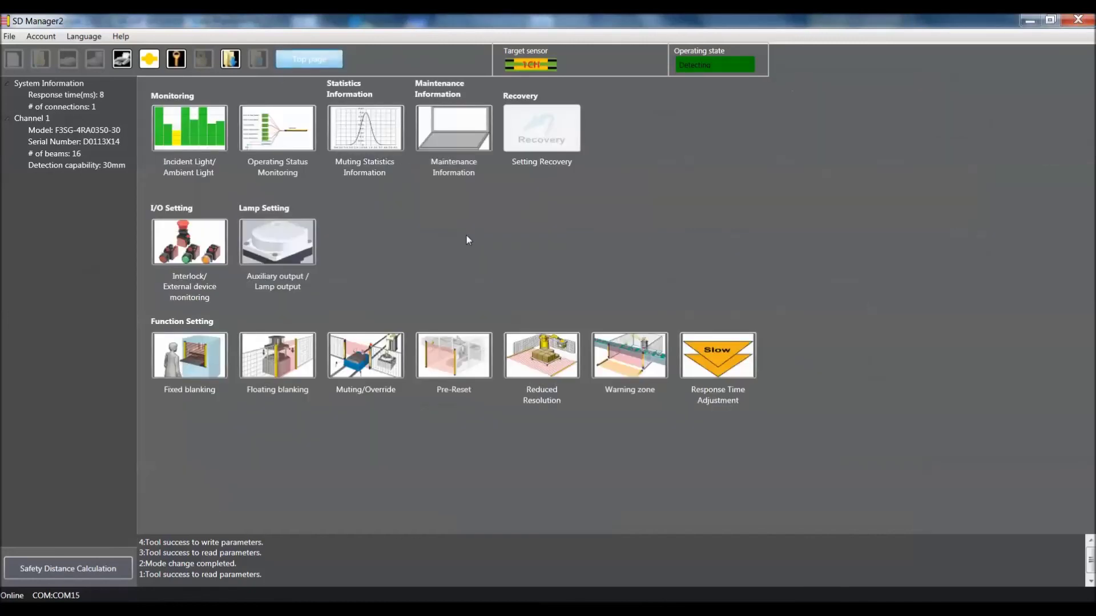
Step: Open the Incident Light/Ambient Light chart and start live beam monitoring
click(220, 119)
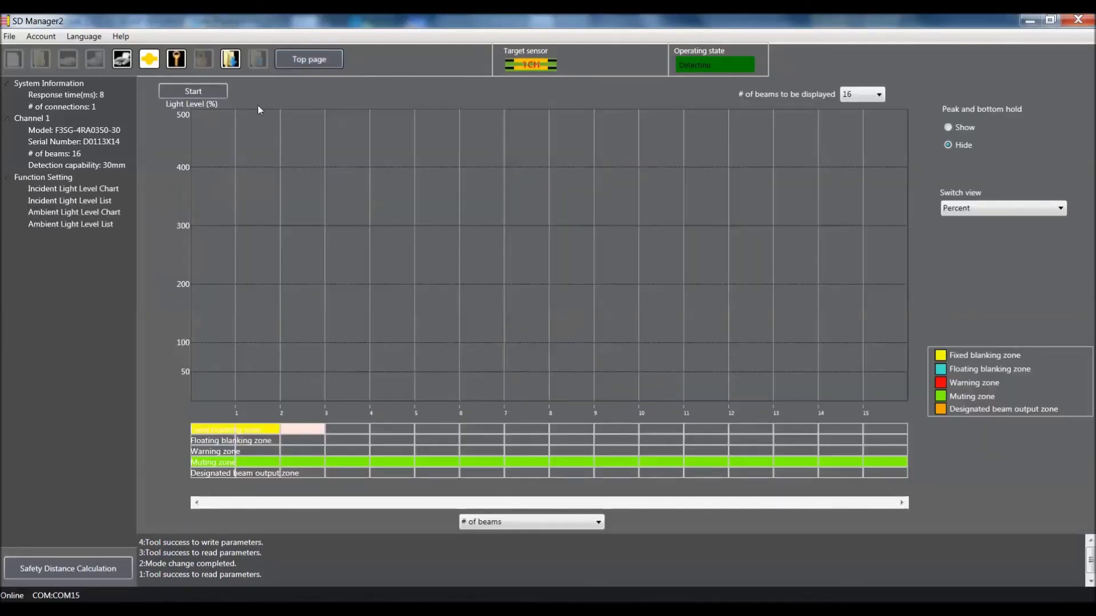
click(193, 90)
mouse_move(447, 220)
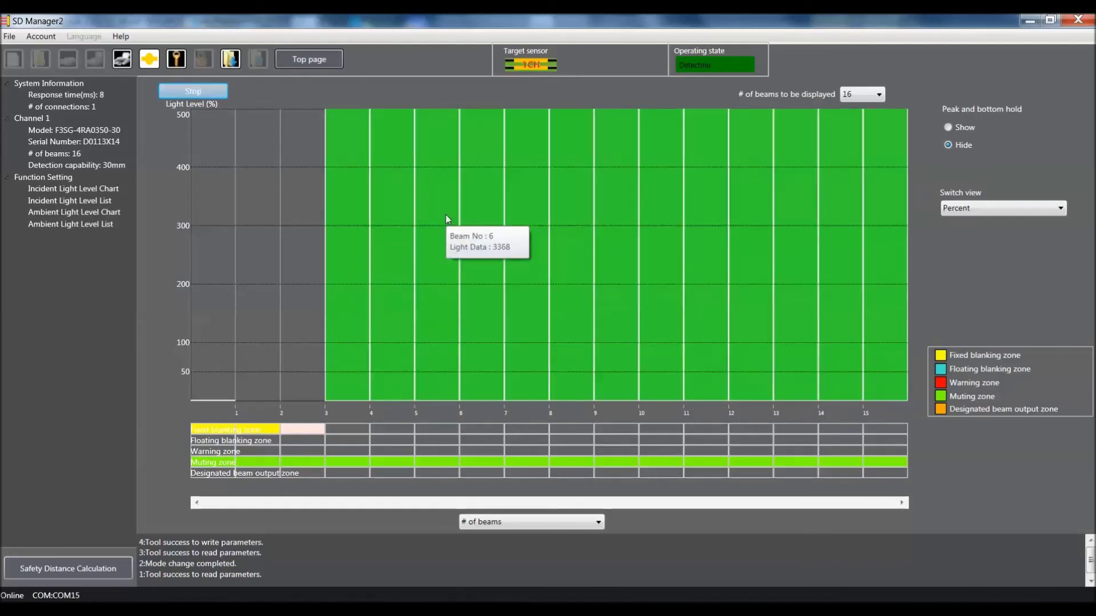